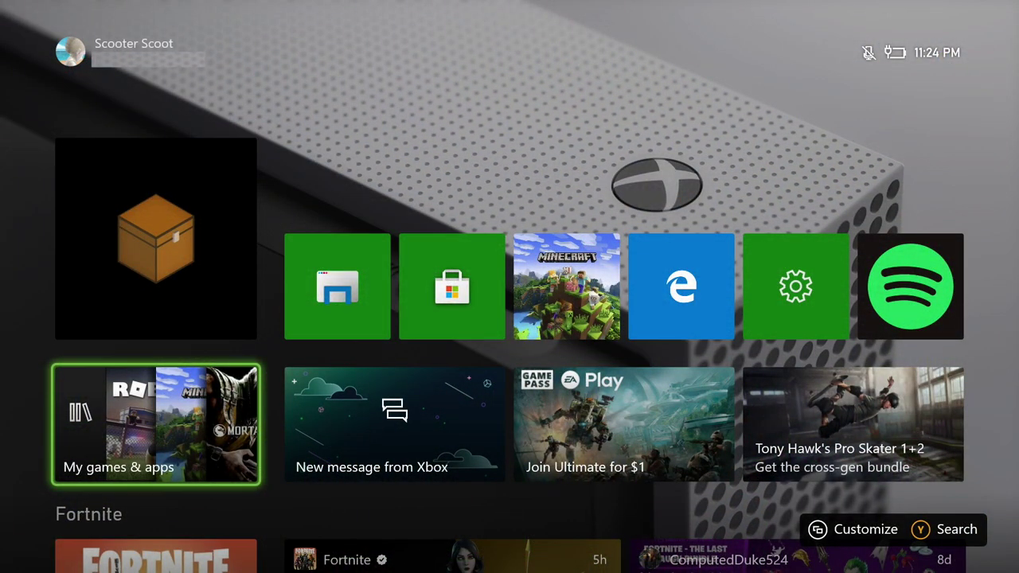
Step: Search the Microsoft Store for "Mc addons manager" and submit the search
{"action": "key", "text": "Up"}
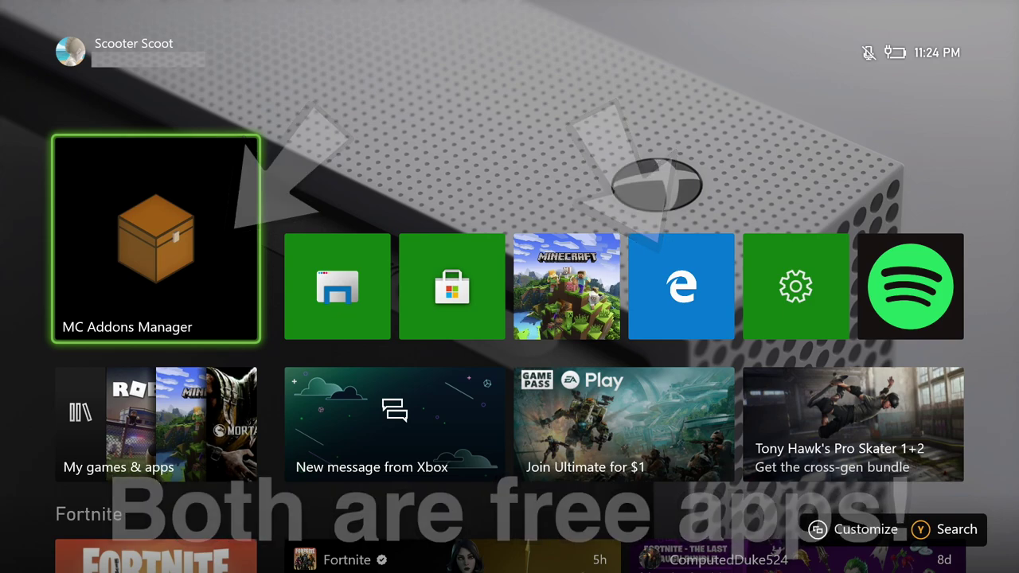
{"action": "key", "text": "Right"}
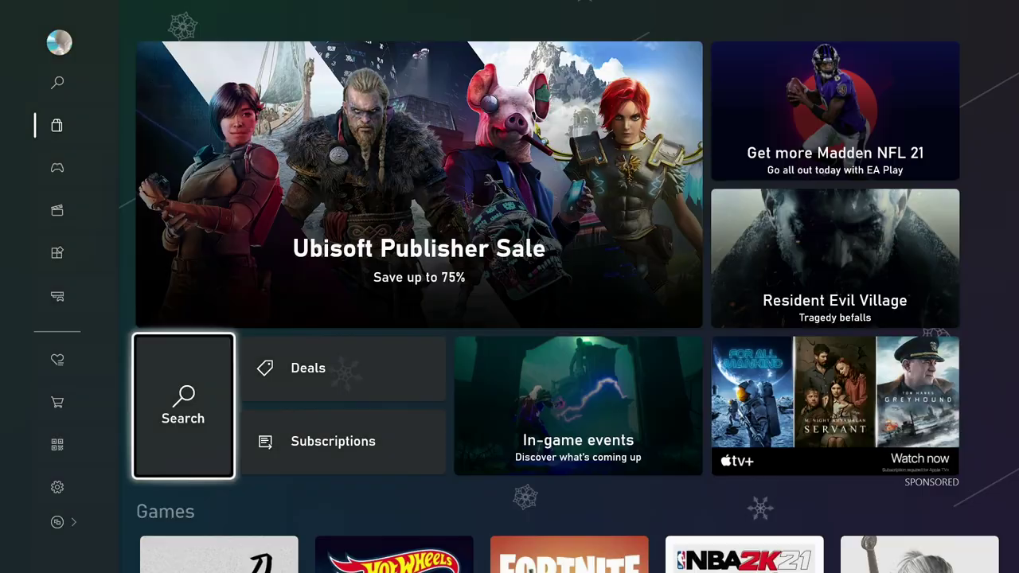
{"action": "type", "text": "Mc addons manager"}
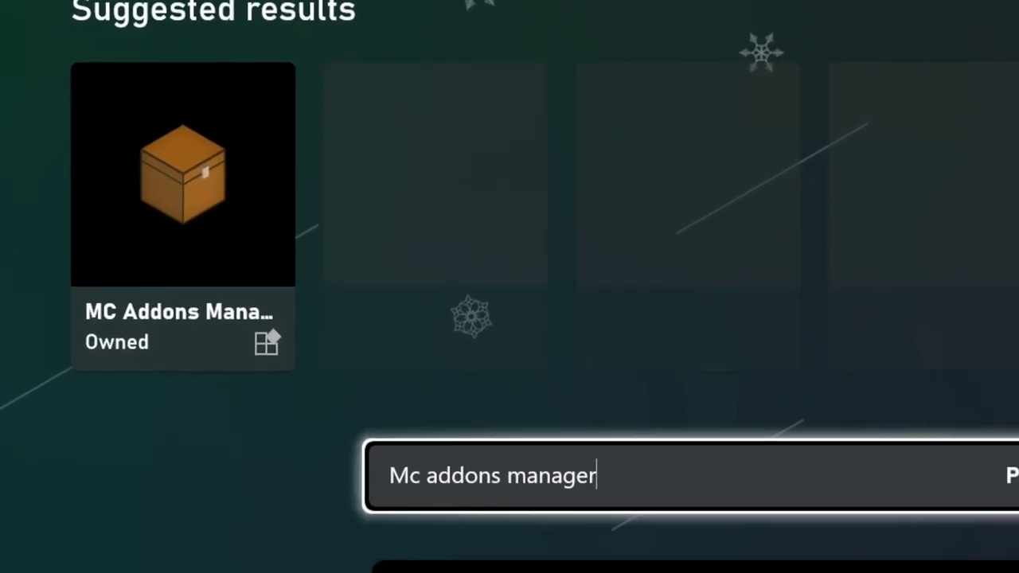
{"action": "key", "text": "Return"}
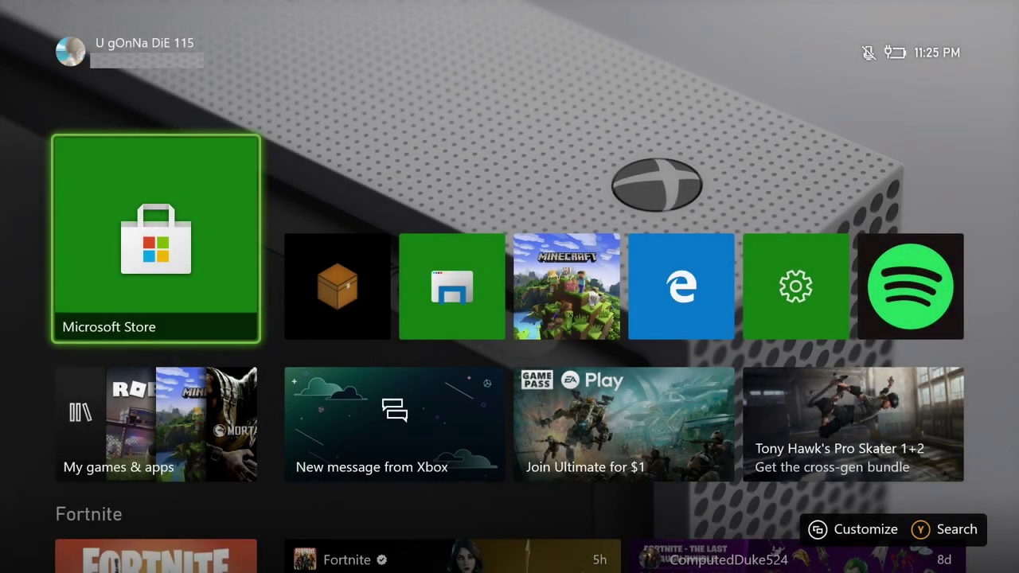
Step: Open Microsoft Edge from the Xbox Home screen
{"action": "key", "text": "Right"}
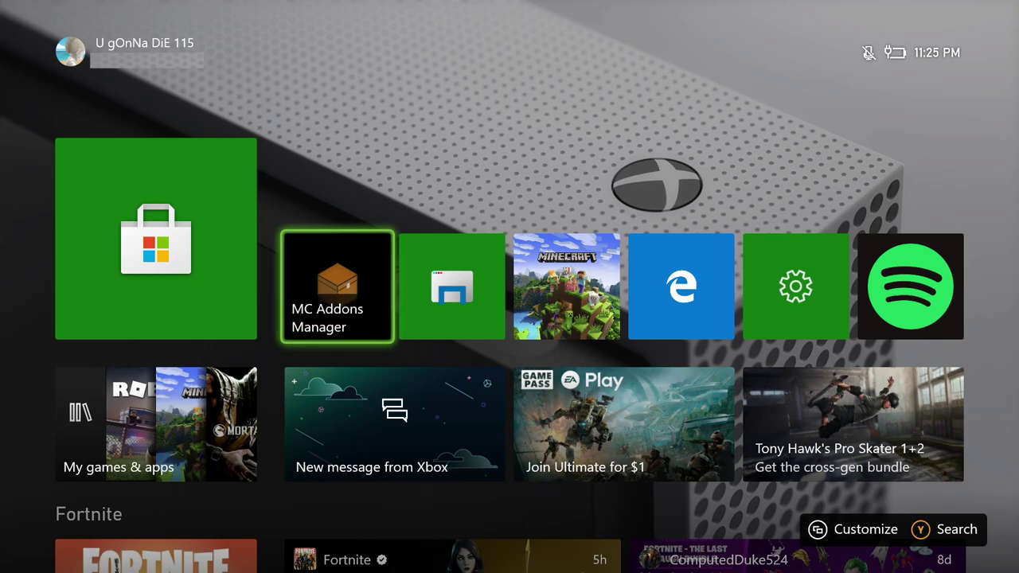
{"action": "key", "text": "Right"}
{"action": "key", "text": "Left"}
{"action": "key", "text": "Left"}
{"action": "key", "text": "Right"}
{"action": "key", "text": "Right"}
{"action": "key", "text": "Right"}
{"action": "key", "text": "Right"}
{"action": "key", "text": "Return"}
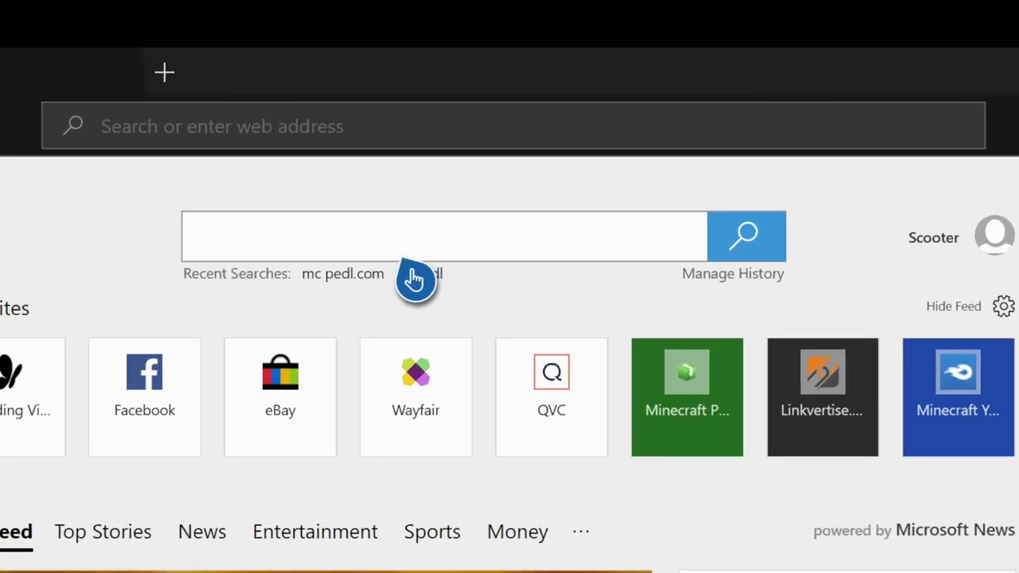
{"action": "left_click", "coordinate": [526, 87]}
{"action": "type", "text": "www.mediafire.com/file/3xdw0nzbadx8g9c/consoleshader.mcpack/file"}
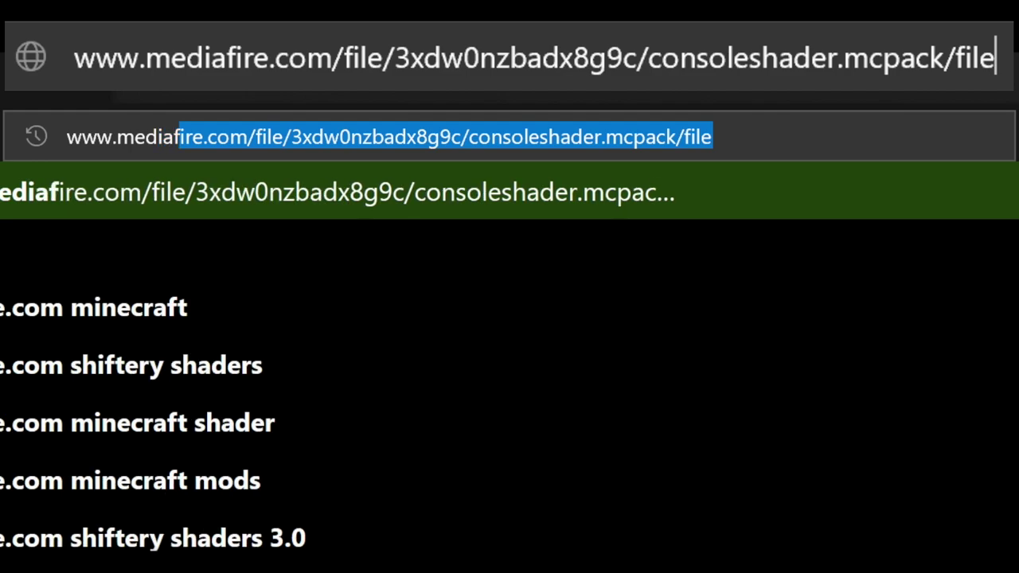
{"action": "type", "text": "3xdw0nzbadx8g9c/consoleshader.mcpack/"}
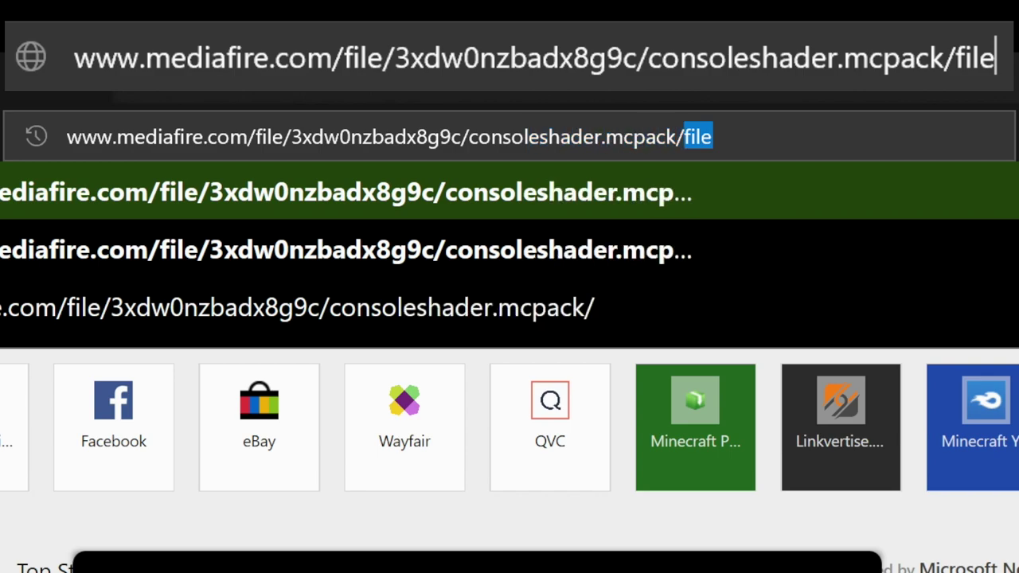
{"action": "type", "text": "file"}
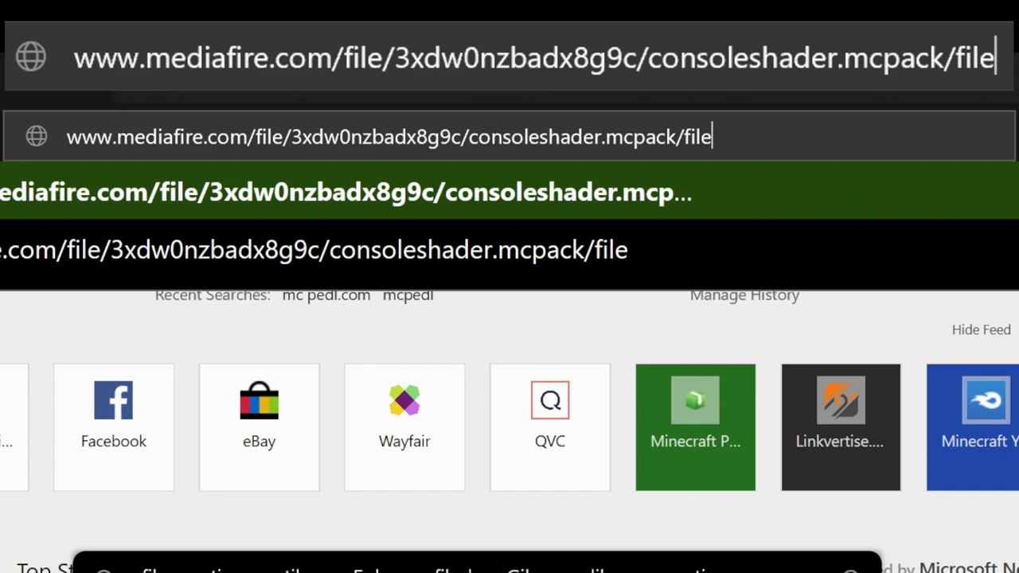
{"action": "key", "text": "Return"}
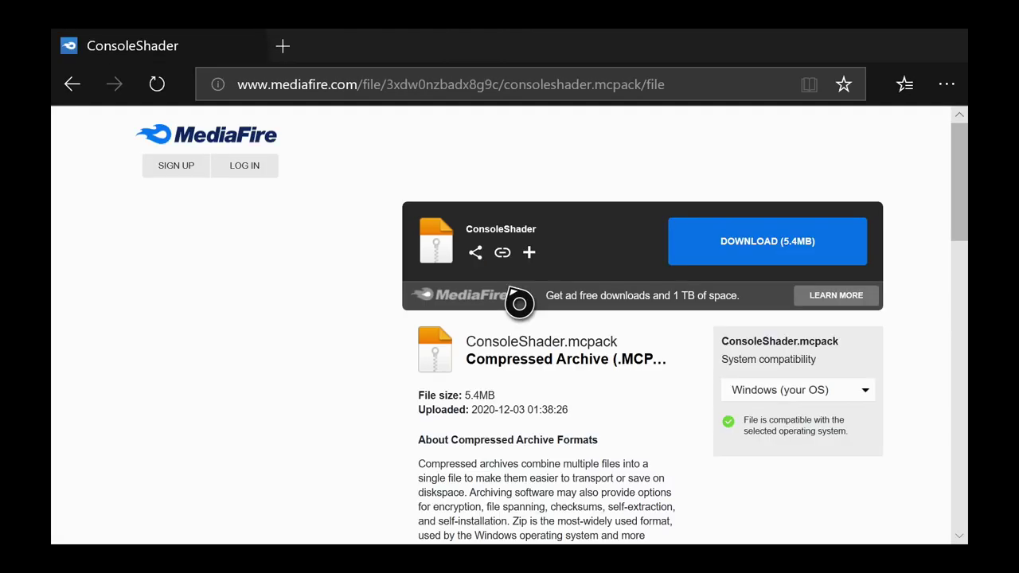
Step: Start the ConsoleShader download on MediaFire and return from the ad page to the ConsoleShader page
{"action": "left_click", "coordinate": [799, 265]}
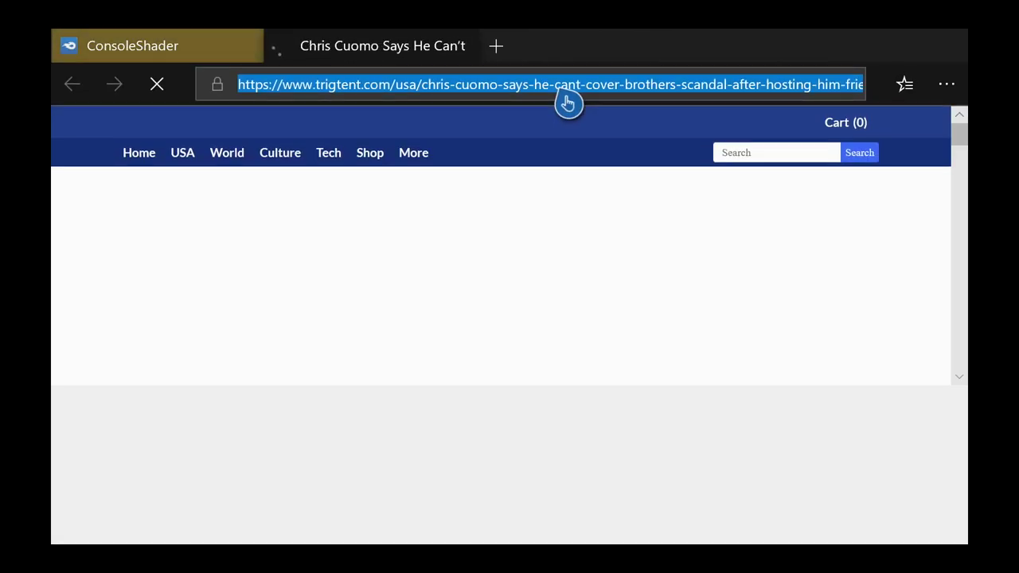
{"action": "mouse_move", "coordinate": [382, 47]}
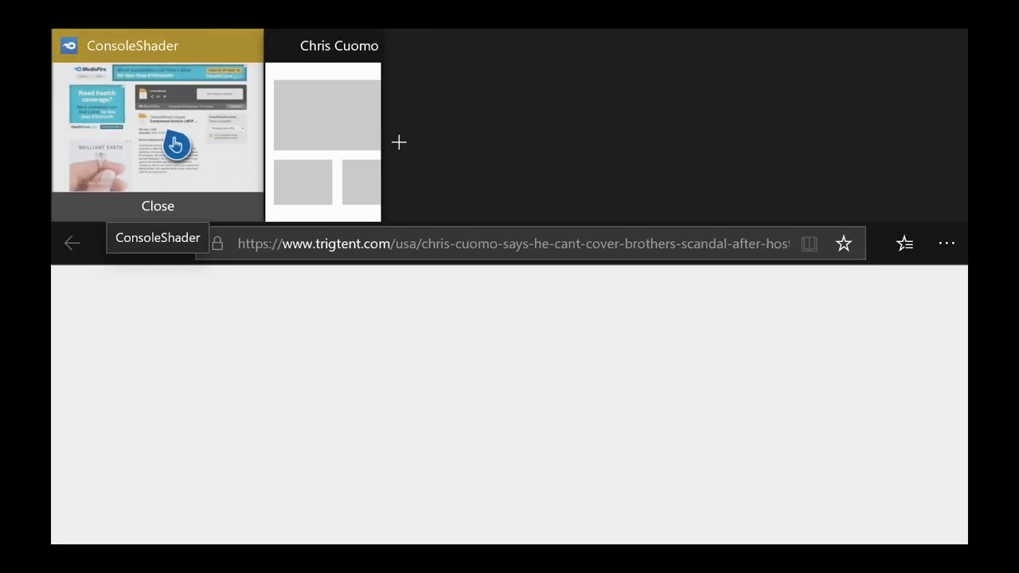
{"action": "left_click", "coordinate": [175, 144]}
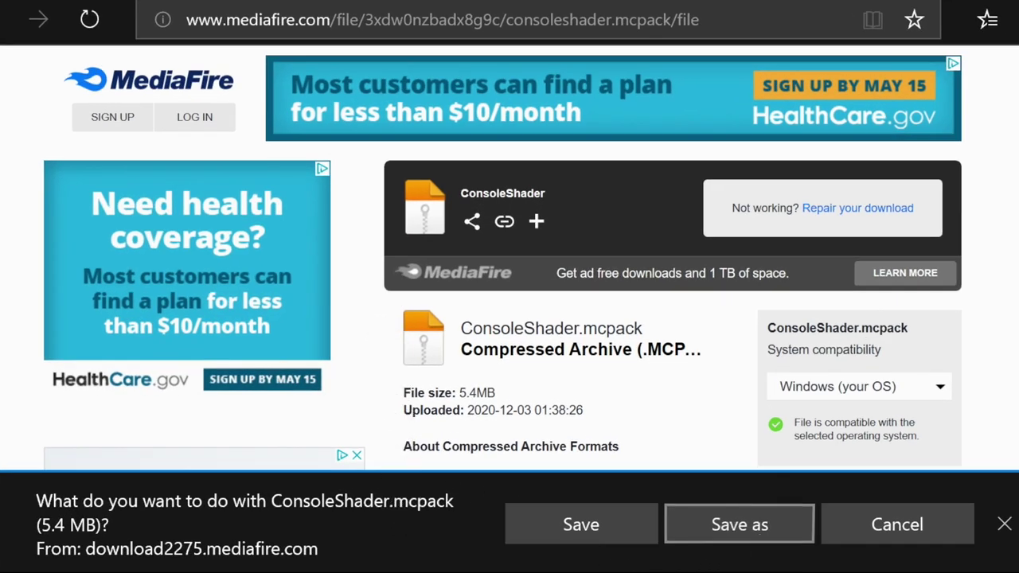
Step: Save the download under a chosen location as ConsoleShader with type .mcpack in the Downloads folder
{"action": "key", "text": "Return"}
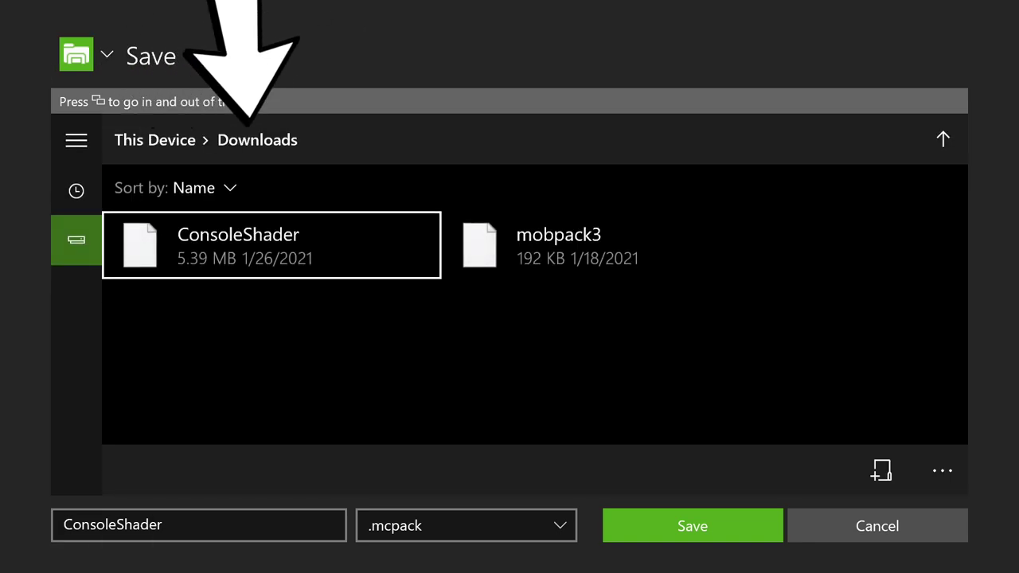
{"action": "key", "text": "Down"}
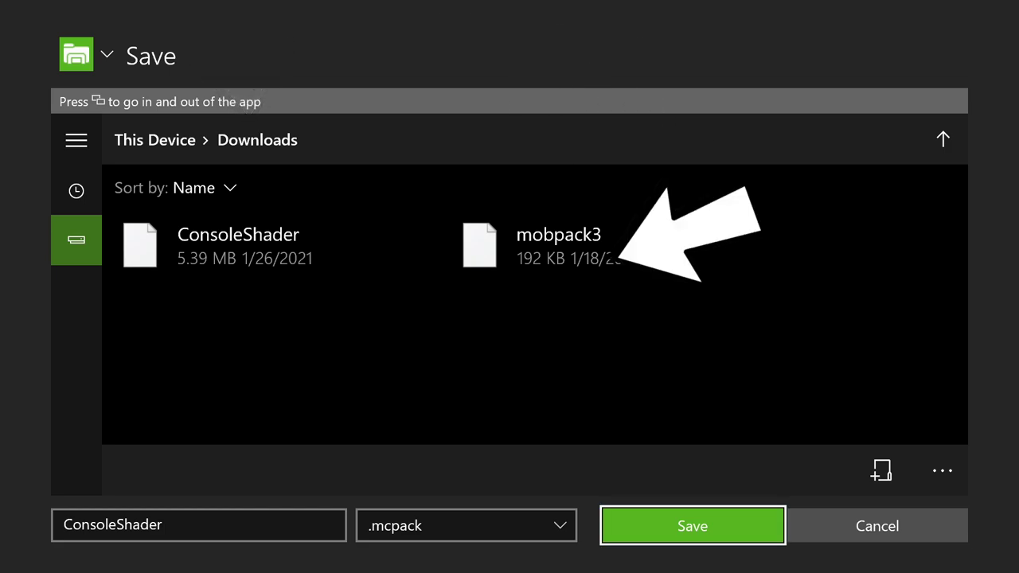
{"action": "key", "text": "Return"}
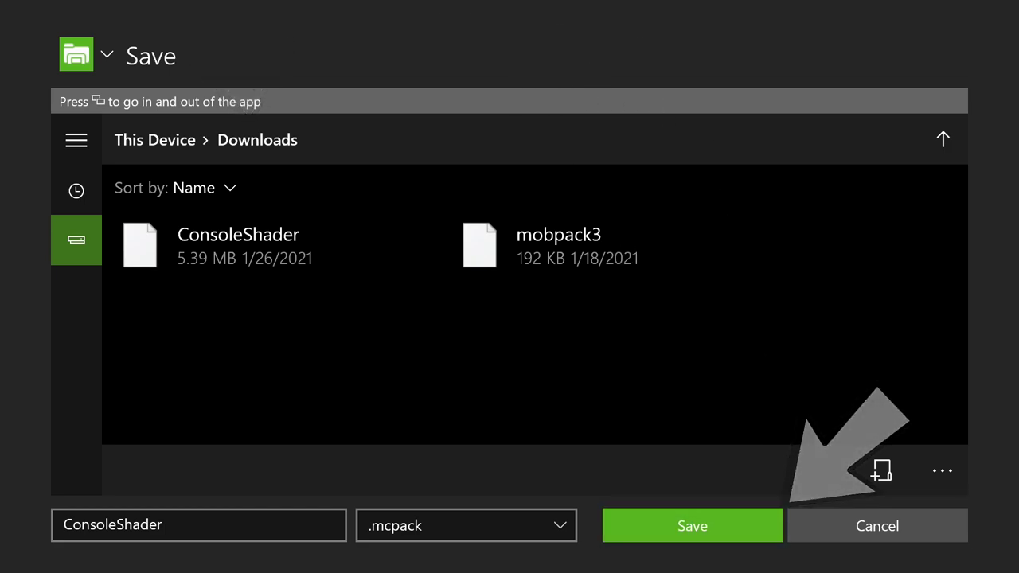
{"action": "key", "text": "Return"}
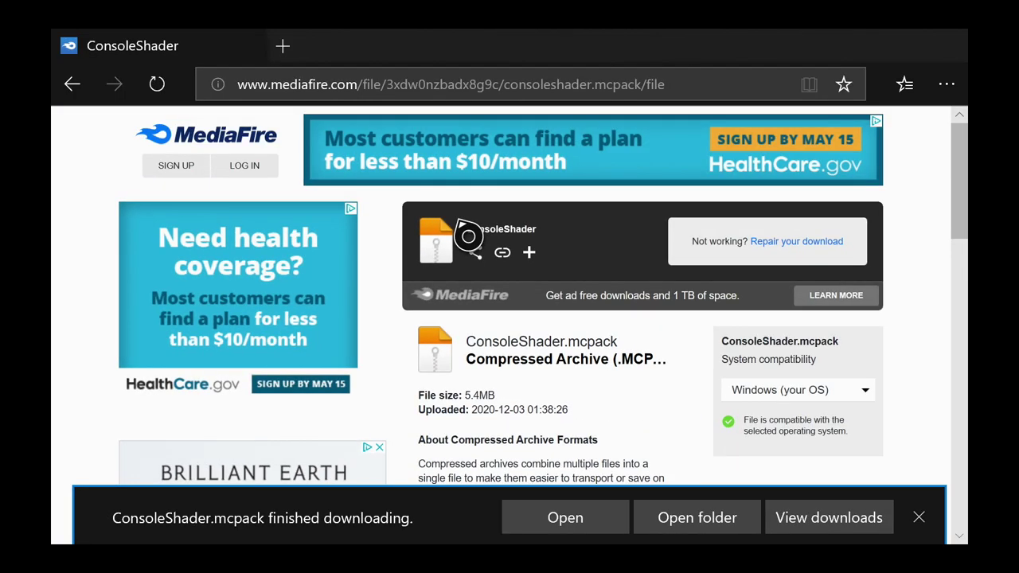
Step: Close the ConsoleShader web page and switch to MC Addons Manager from the Xbox Home screen
{"action": "mouse_move", "coordinate": [132, 45]}
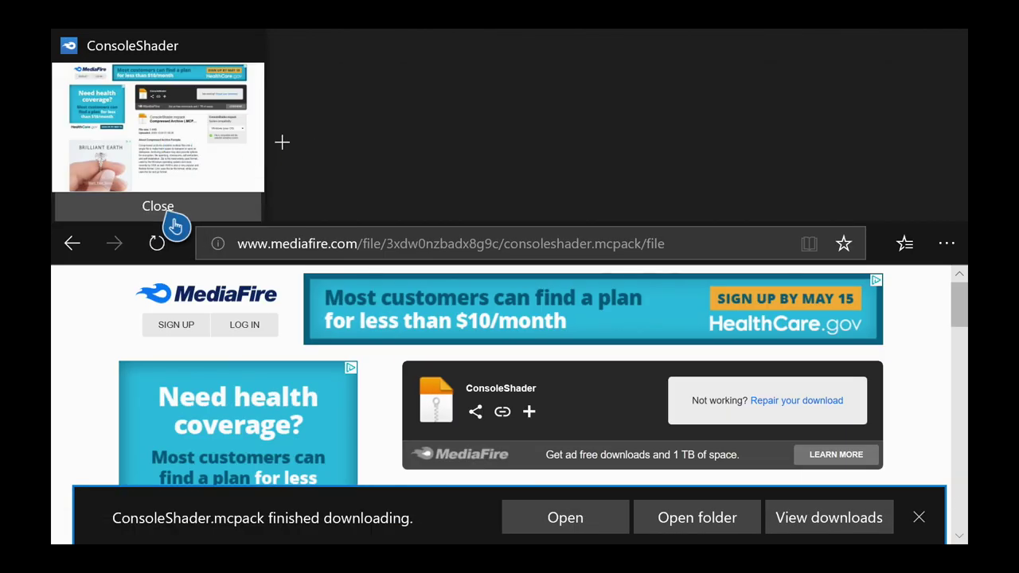
{"action": "left_click", "coordinate": [168, 209]}
{"action": "key", "text": "super"}
{"action": "key", "text": "Return"}
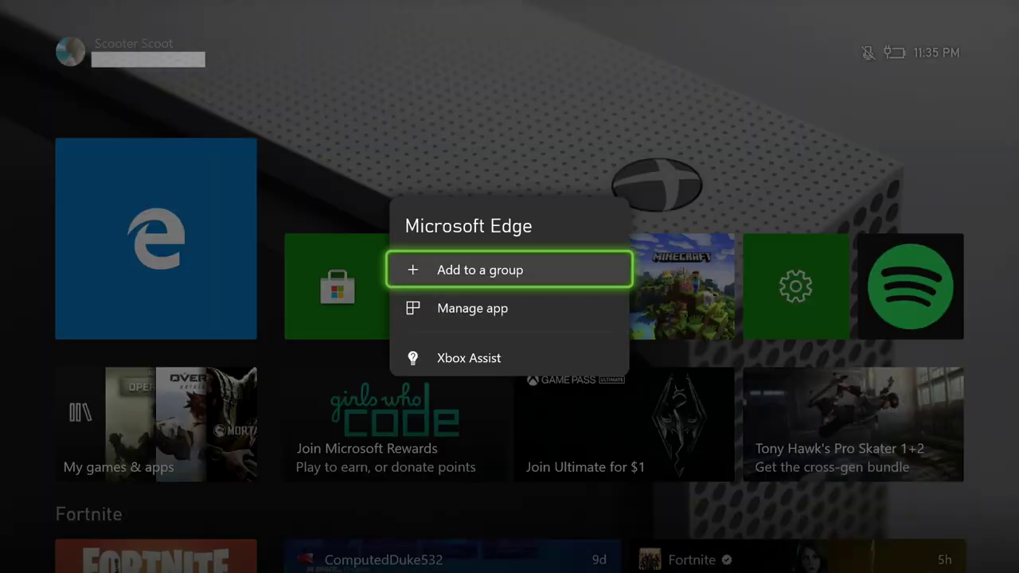
{"action": "key", "text": "Escape"}
{"action": "key", "text": "Right"}
{"action": "key", "text": "Right"}
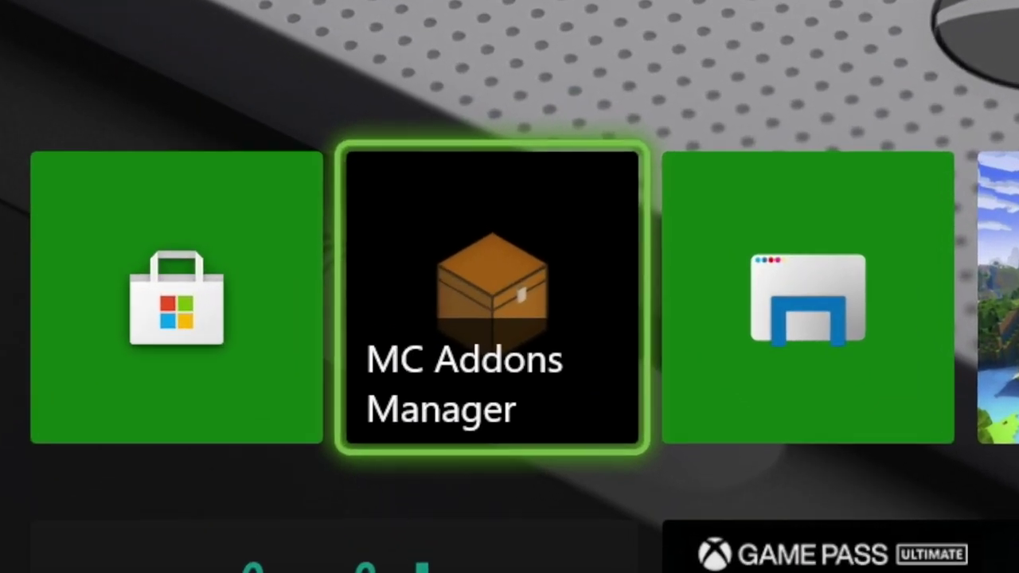
{"action": "key", "text": "Return"}
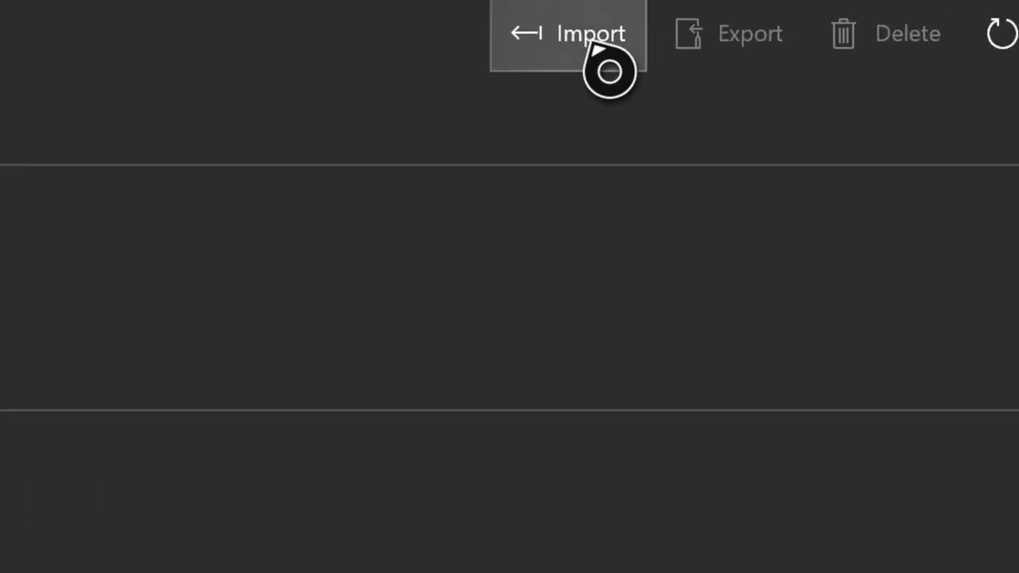
Step: Import the ConsoleShader file from the Downloads folder and agree to delete the source pack file
{"action": "left_click", "coordinate": [593, 46]}
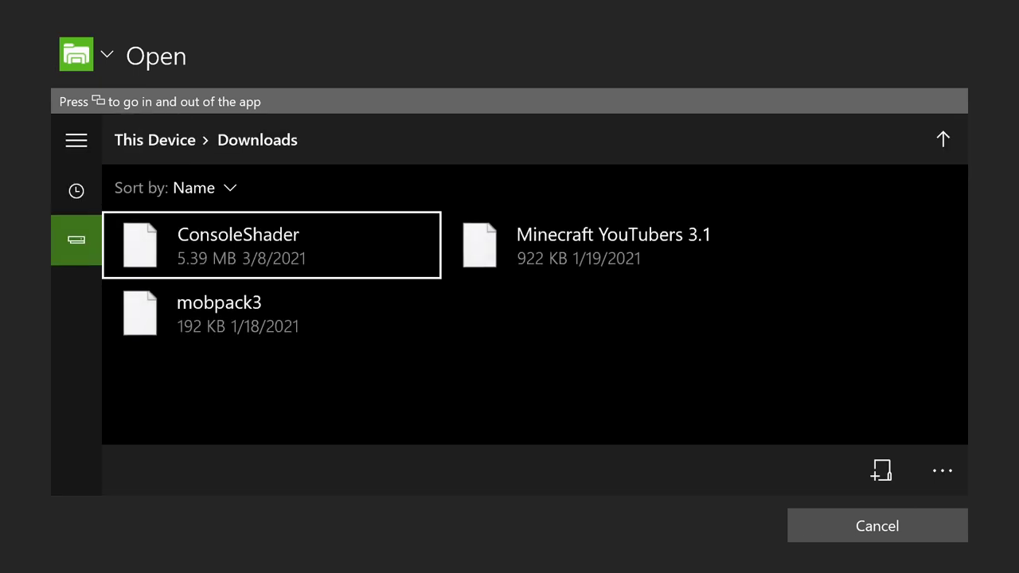
{"action": "key", "text": "Return"}
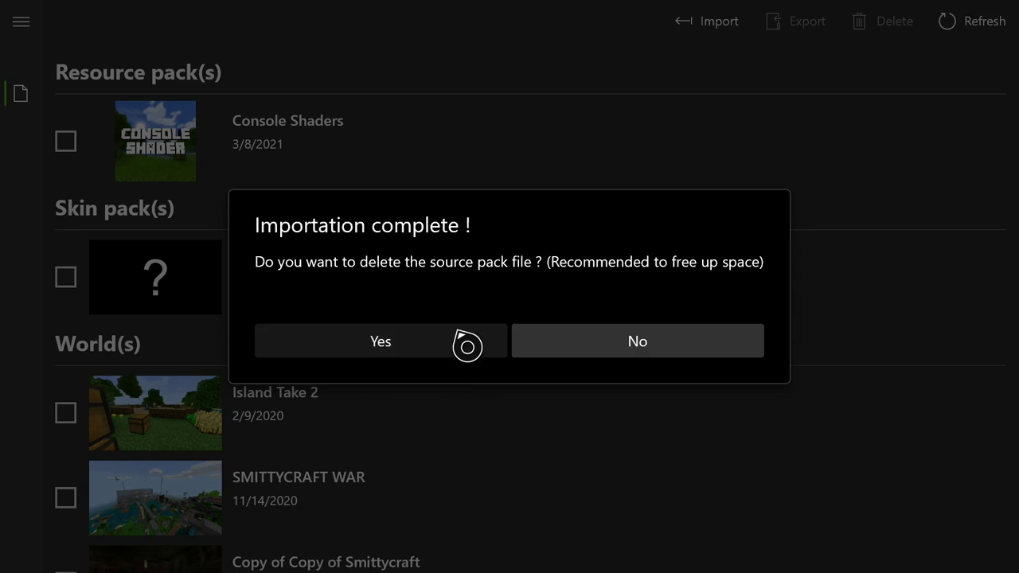
{"action": "left_click", "coordinate": [468, 346]}
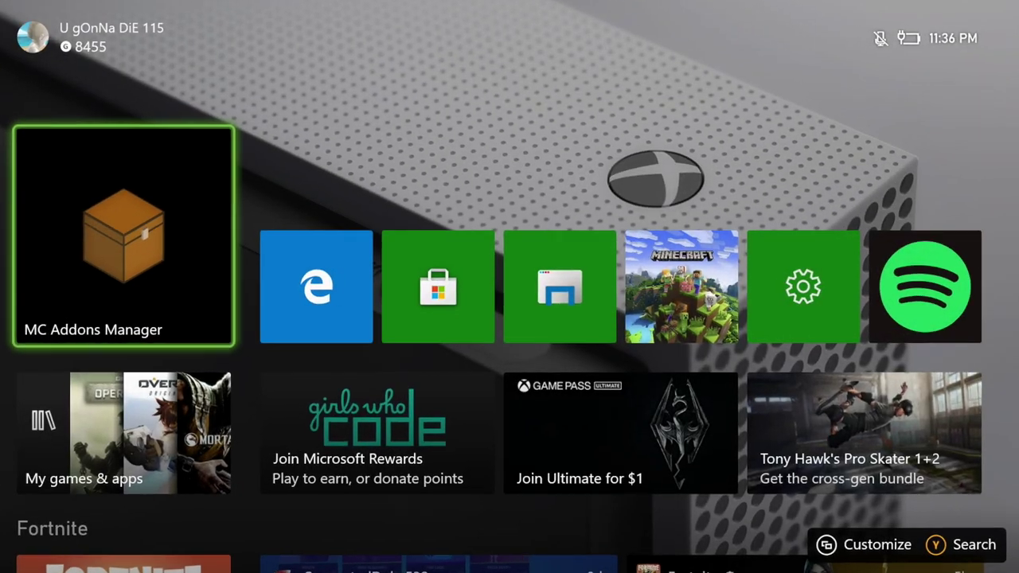
Step: Launch Minecraft from the Xbox Home screen
{"action": "key", "text": "Right"}
{"action": "key", "text": "Right"}
{"action": "key", "text": "Right"}
{"action": "key", "text": "Right"}
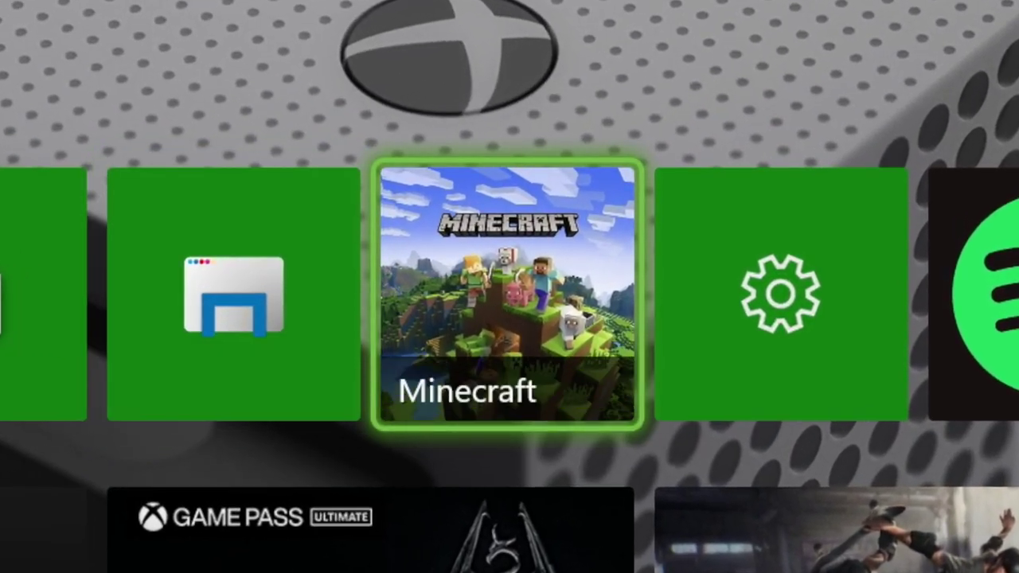
{"action": "key", "text": "Return"}
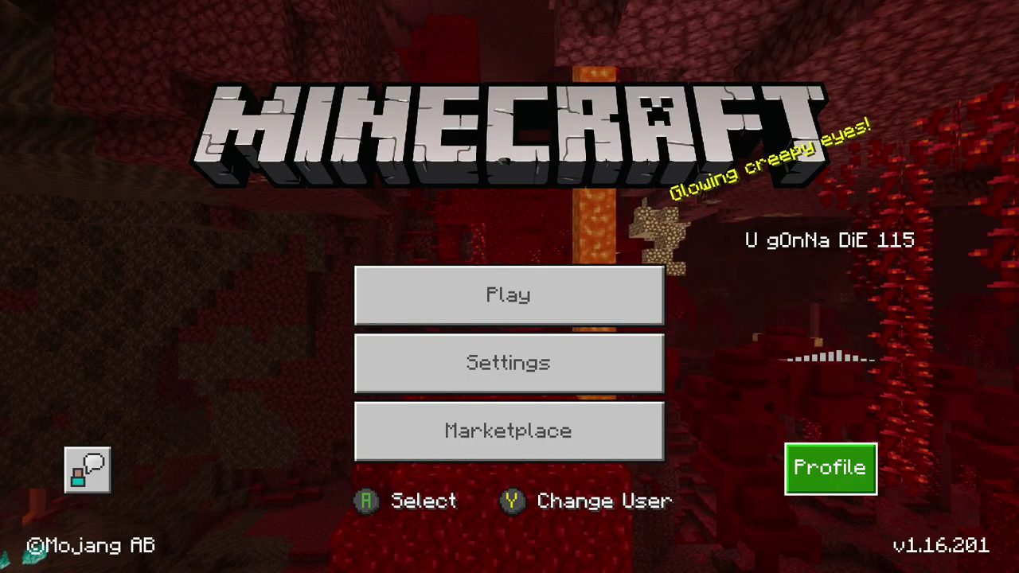
Step: Start creating a new world from Minecraft's world list
{"action": "key", "text": "Left"}
{"action": "key", "text": "Up"}
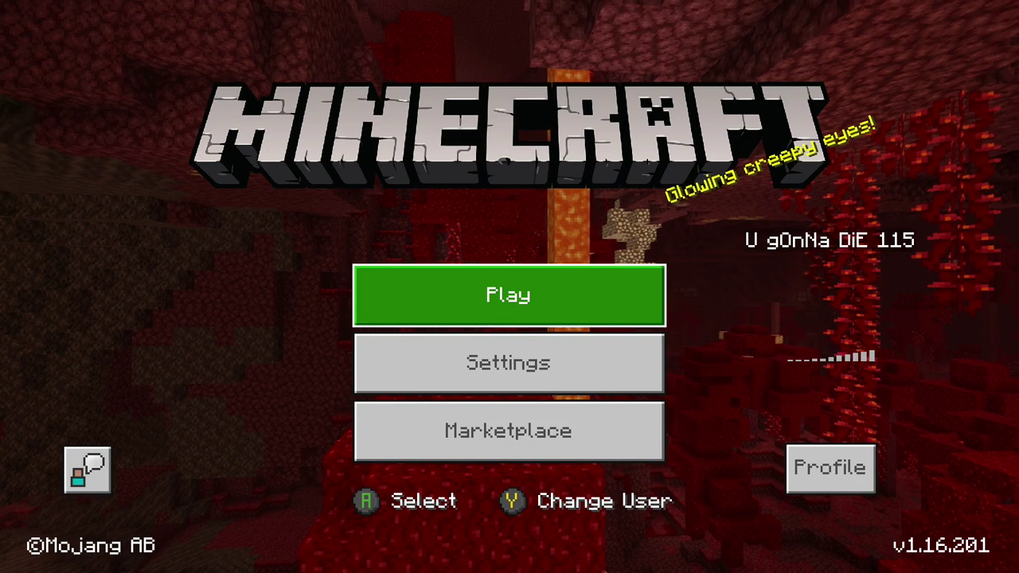
{"action": "key", "text": "Return"}
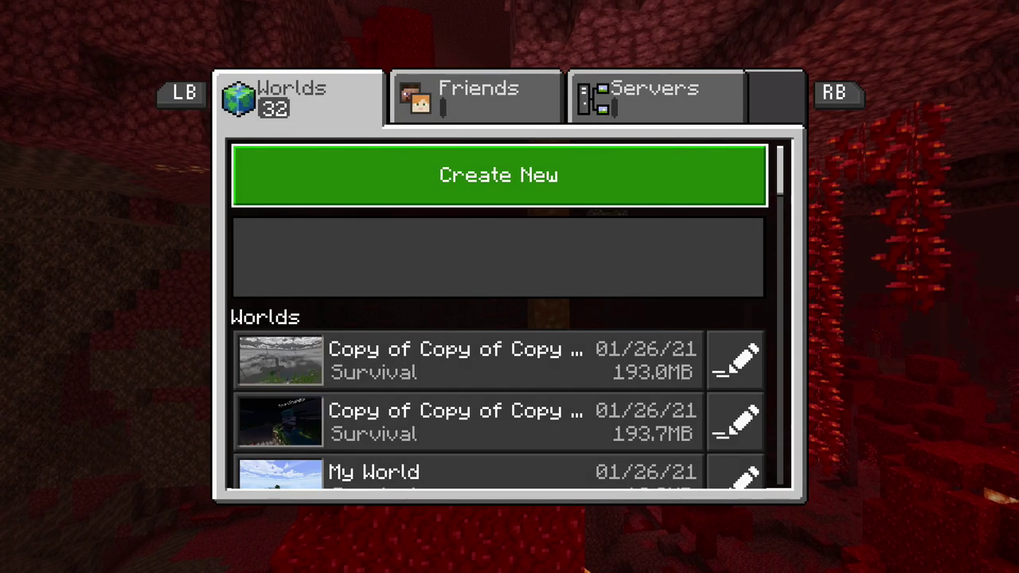
{"action": "key", "text": "Down"}
{"action": "key", "text": "Down"}
{"action": "key", "text": "Up"}
{"action": "key", "text": "Up"}
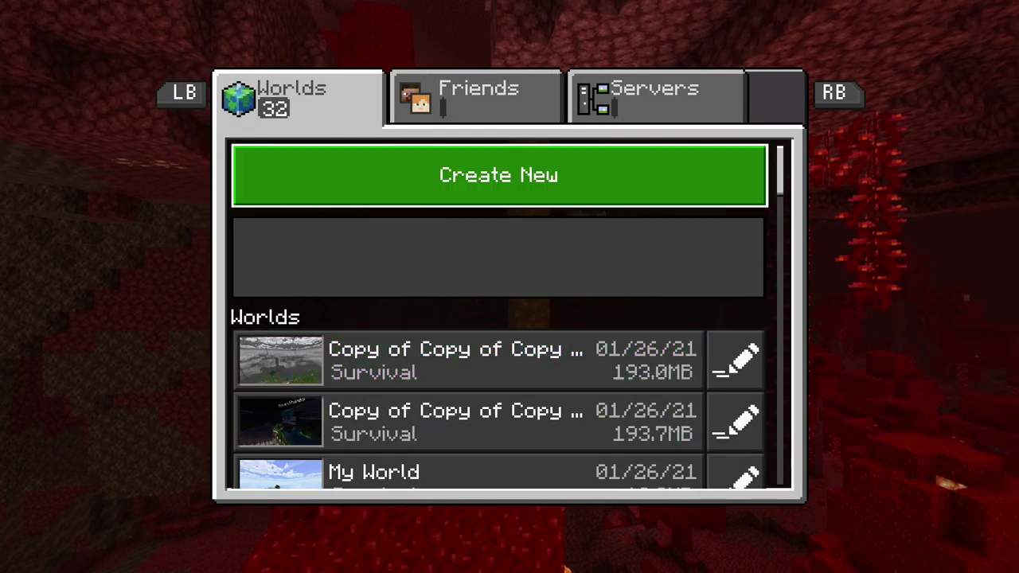
{"action": "key", "text": "Return"}
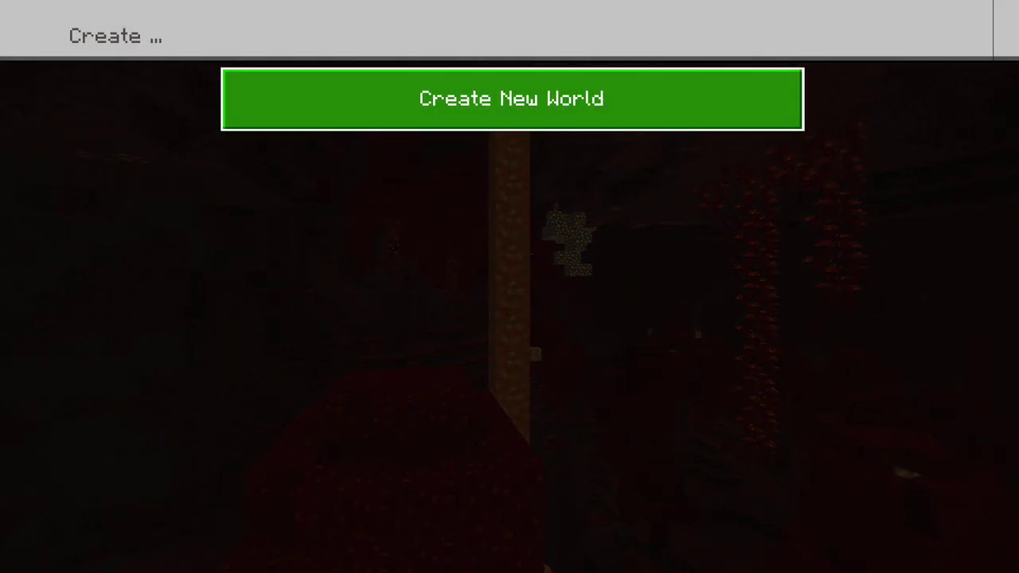
{"action": "key", "text": "Return"}
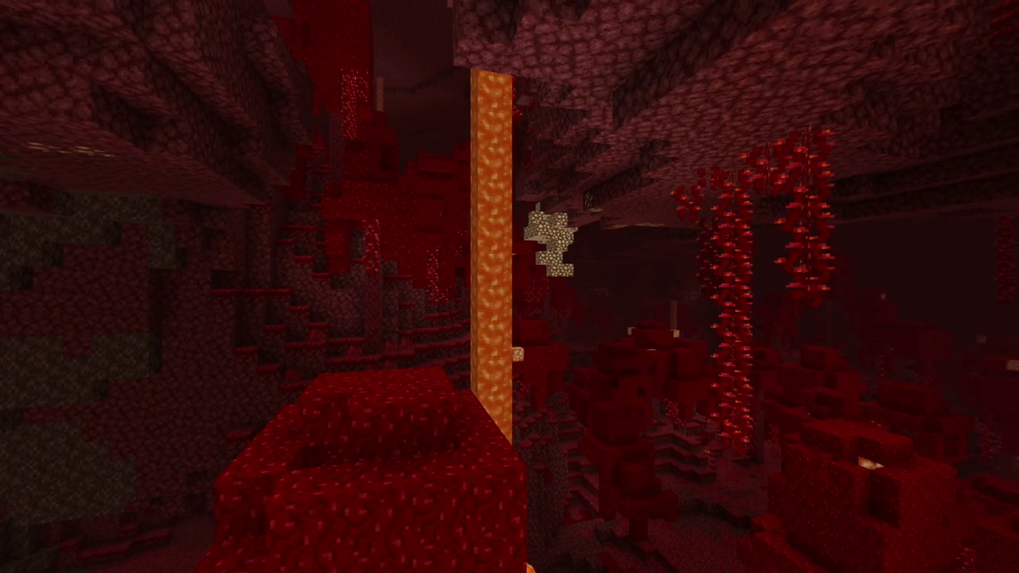
Step: Open the Resource Packs settings of the new world
{"action": "key", "text": "Right"}
{"action": "key", "text": "Down"}
{"action": "key", "text": "Return"}
{"action": "key", "text": "Down"}
{"action": "key", "text": "Return"}
{"action": "key", "text": "Return"}
{"action": "key", "text": "Left"}
{"action": "key", "text": "Down"}
{"action": "key", "text": "Down"}
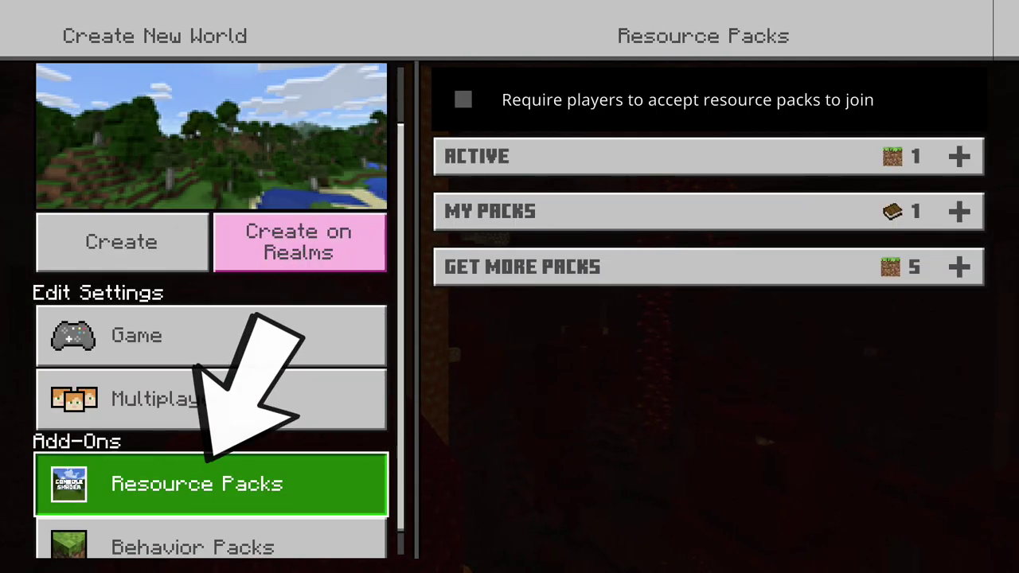
Step: Activate the Console Shaders pack from My Packs for the new world
{"action": "key", "text": "Right"}
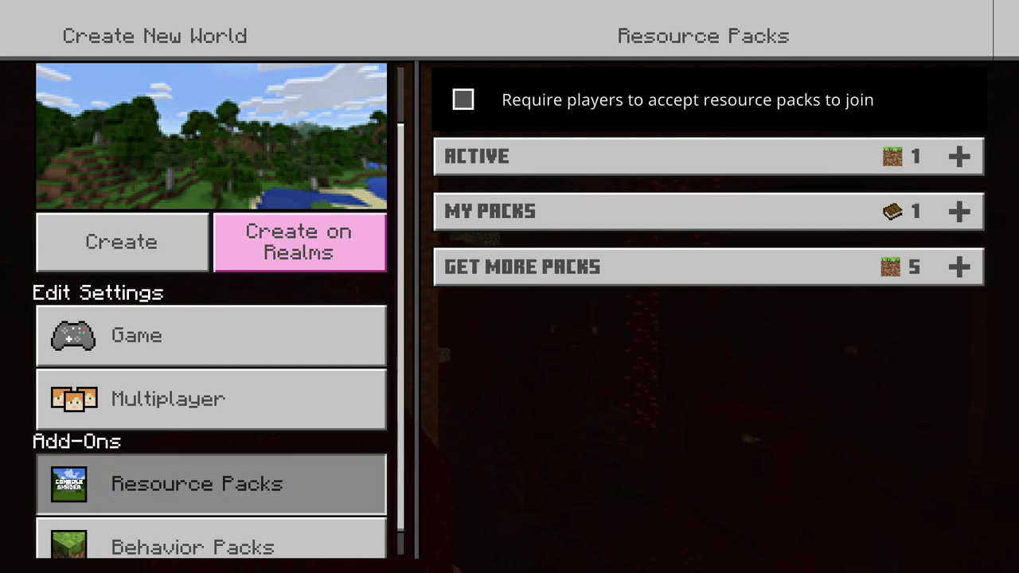
{"action": "key", "text": "Down"}
{"action": "key", "text": "Return"}
{"action": "key", "text": "Return"}
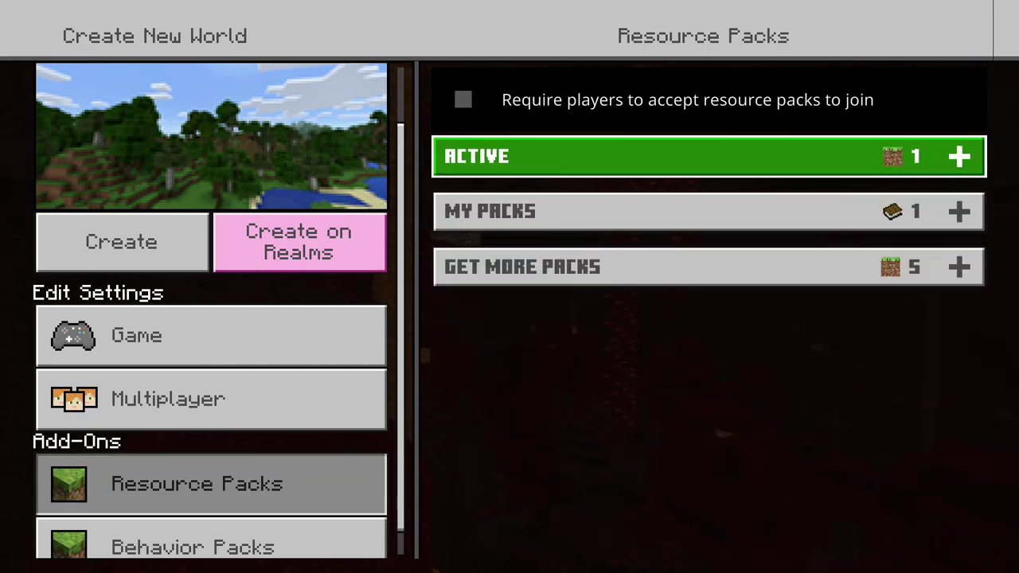
{"action": "key", "text": "Down"}
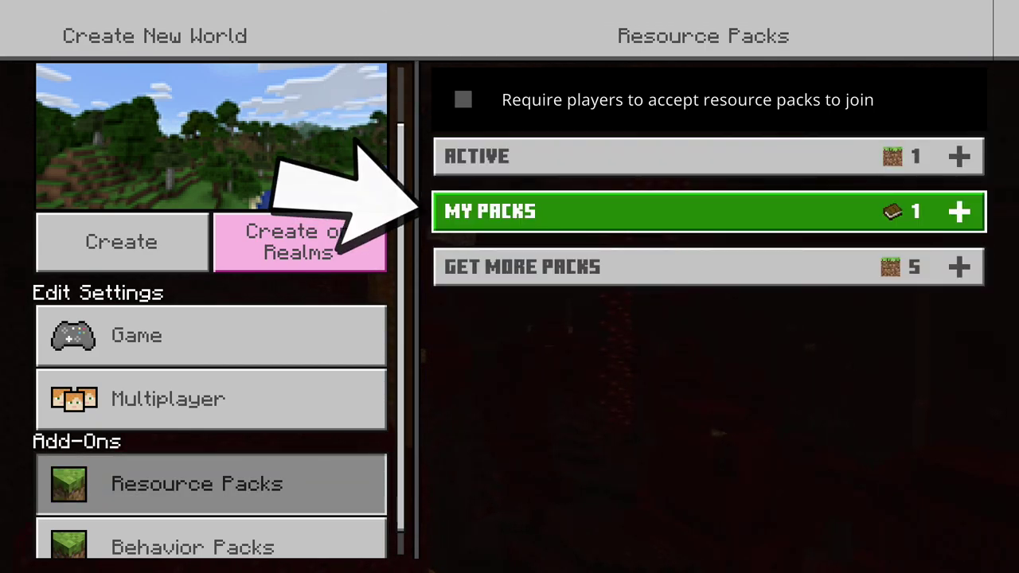
{"action": "key", "text": "Return"}
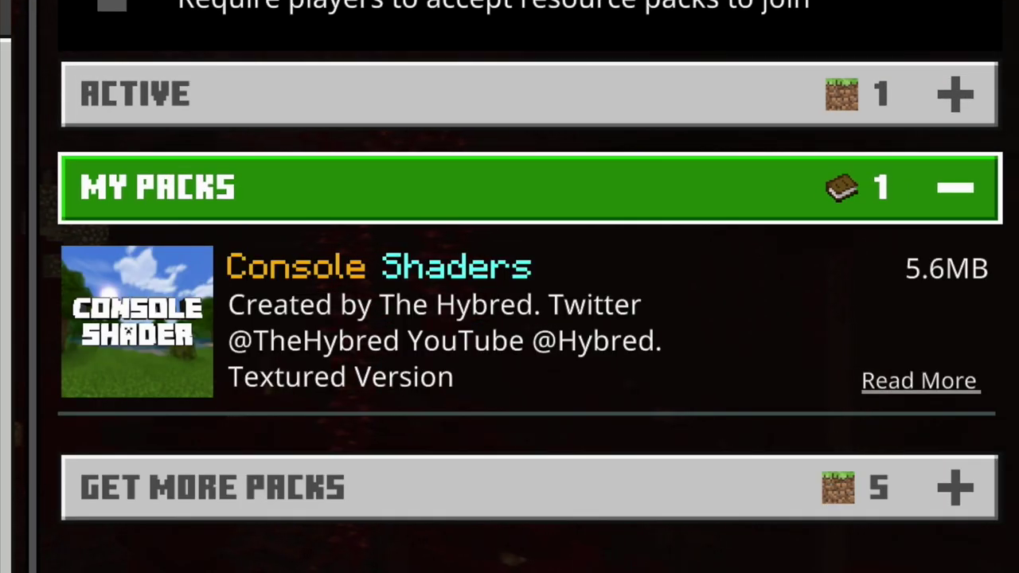
{"action": "key", "text": "Down"}
{"action": "key", "text": "Return"}
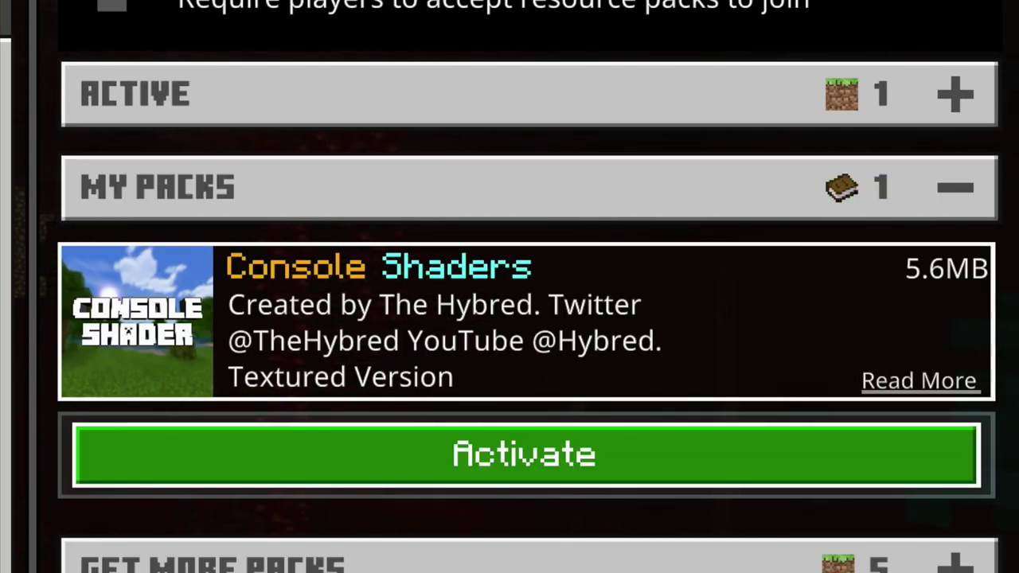
{"action": "key", "text": "Return"}
Step: Check the new world's active resource packs for Console Shaders and return to the world creation options
{"action": "key", "text": "Up"}
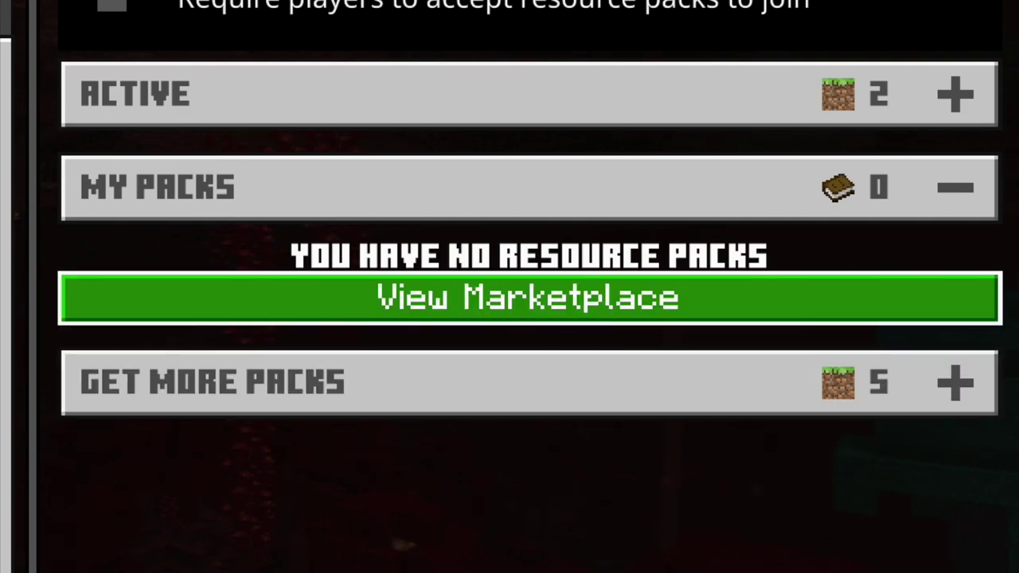
{"action": "key", "text": "Up"}
{"action": "key", "text": "Up"}
{"action": "key", "text": "Return"}
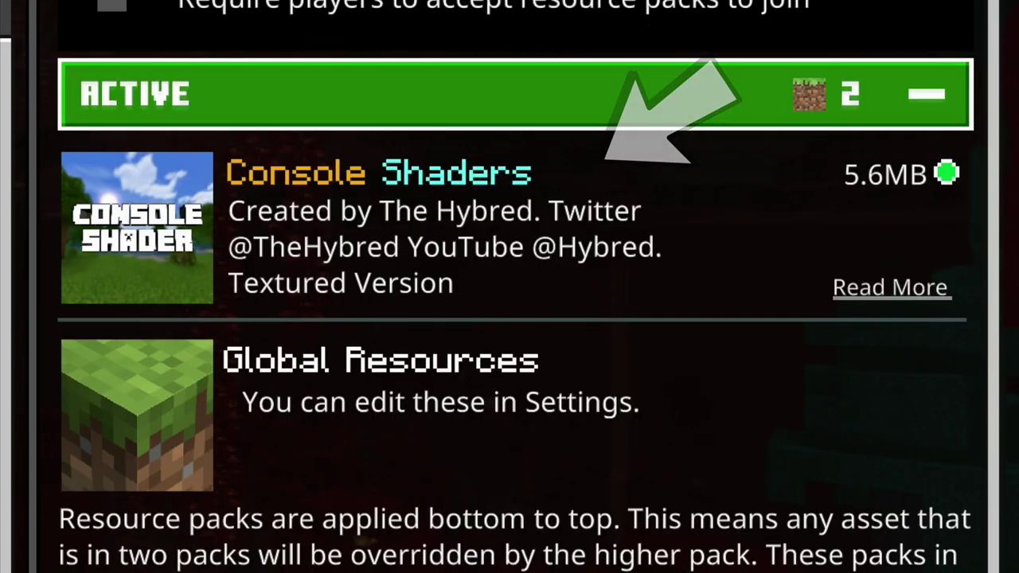
{"action": "key", "text": "Return"}
{"action": "key", "text": "Left"}
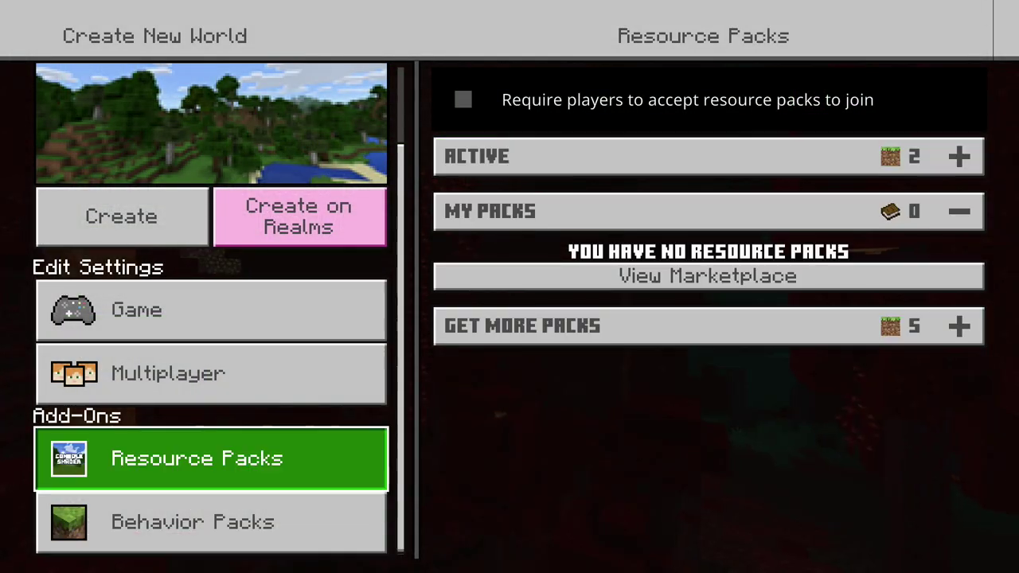
{"action": "key", "text": "Up"}
{"action": "key", "text": "Up"}
{"action": "key", "text": "Up"}
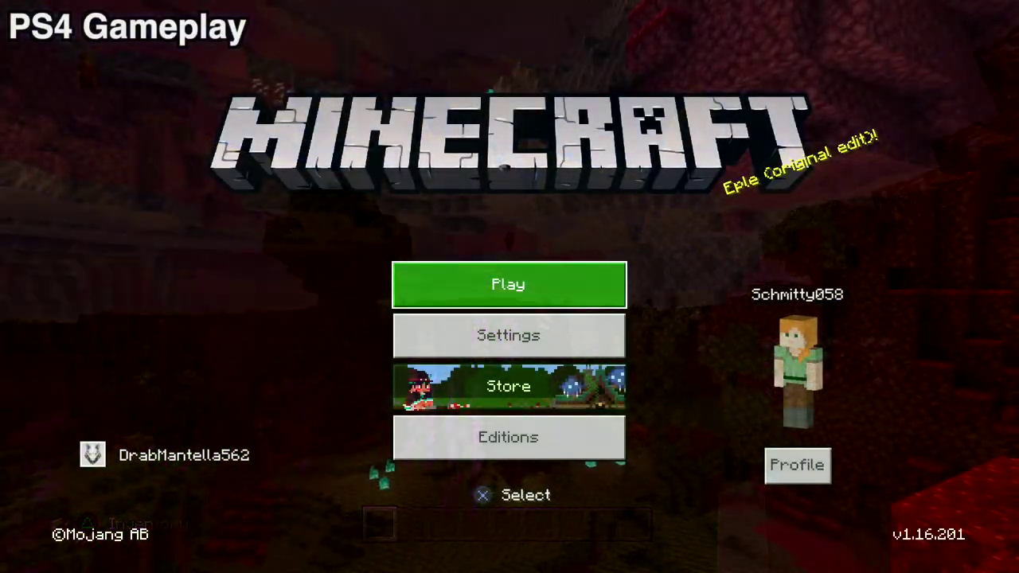
Step: On PS4 Minecraft, join the cross-platform friend's world named My World
{"action": "key", "text": "Return"}
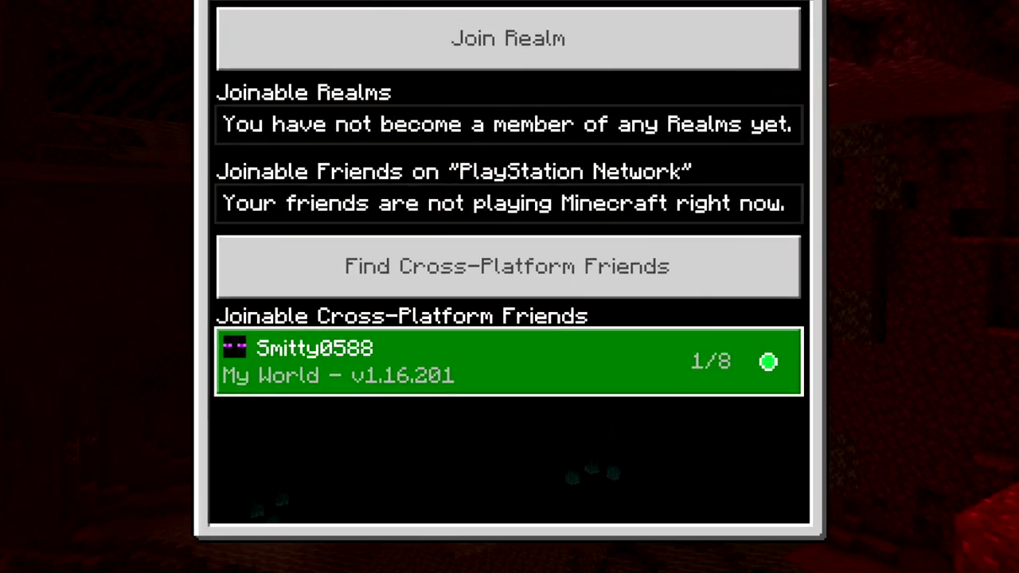
{"action": "key", "text": "Return"}
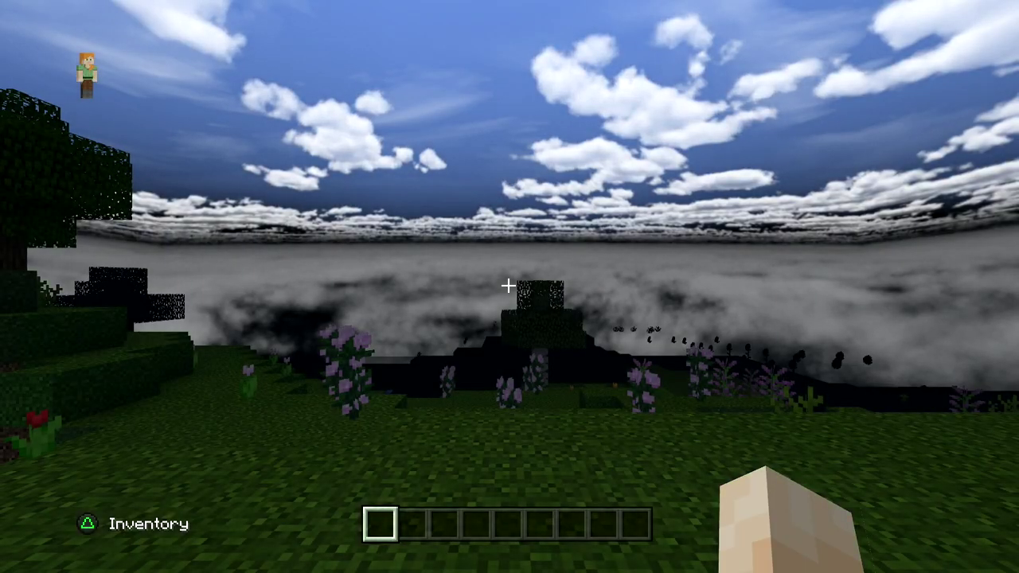
Step: Walk around the joined world and examine the sky, water, plants and terrain under the shader
{"action": "key", "text": "w"}
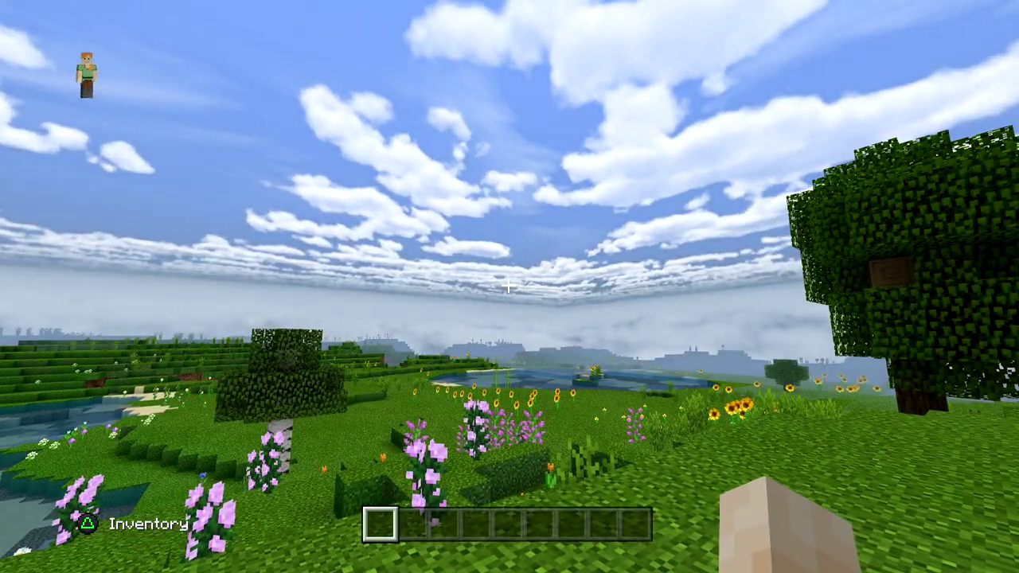
{"action": "key", "text": "w"}
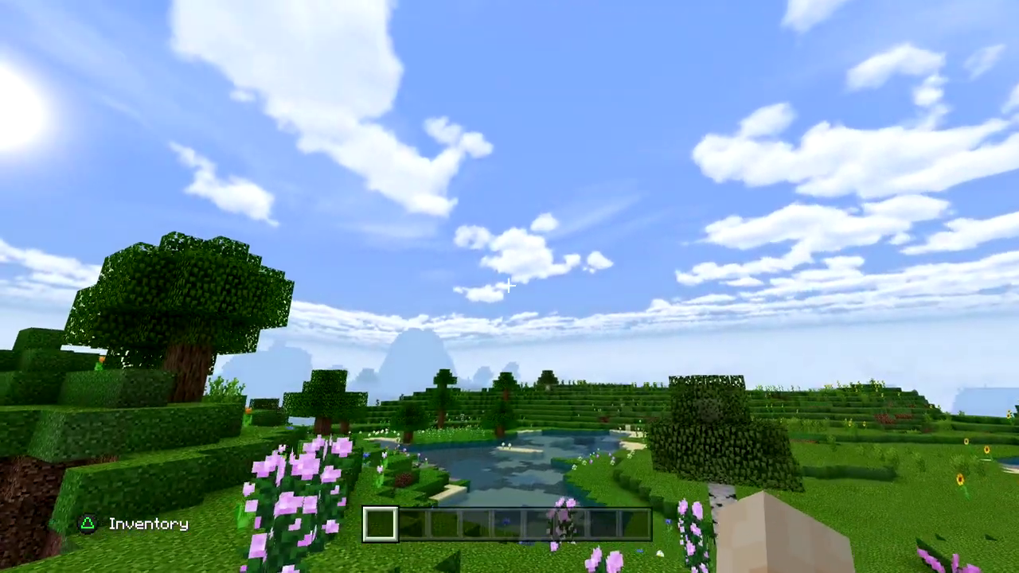
{"action": "key", "text": "w"}
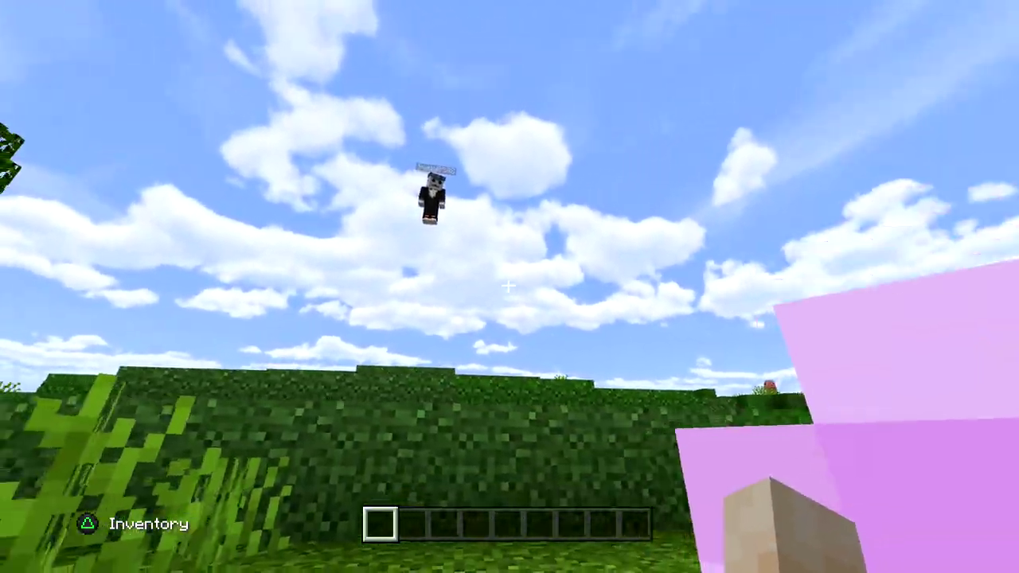
{"action": "key", "text": "a"}
{"action": "left_click", "coordinate": [508, 285]}
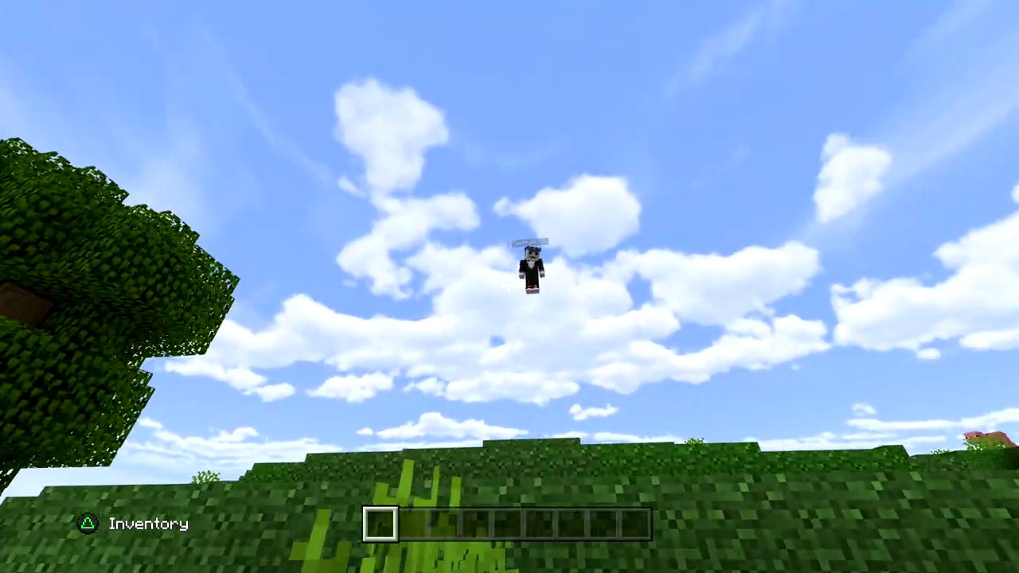
{"action": "left_click", "coordinate": [508, 286]}
{"action": "key", "text": "w"}
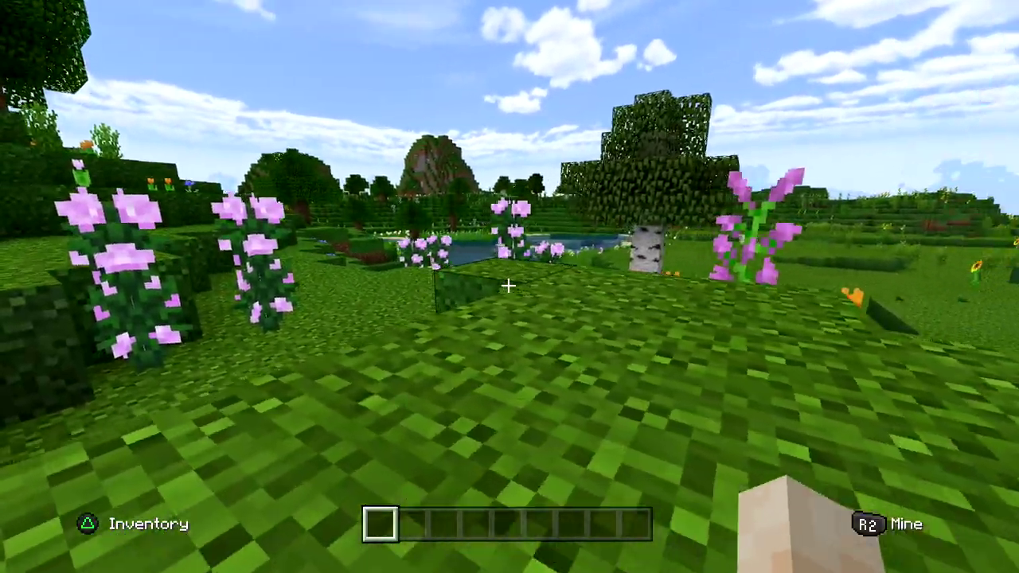
{"action": "key", "text": "Right"}
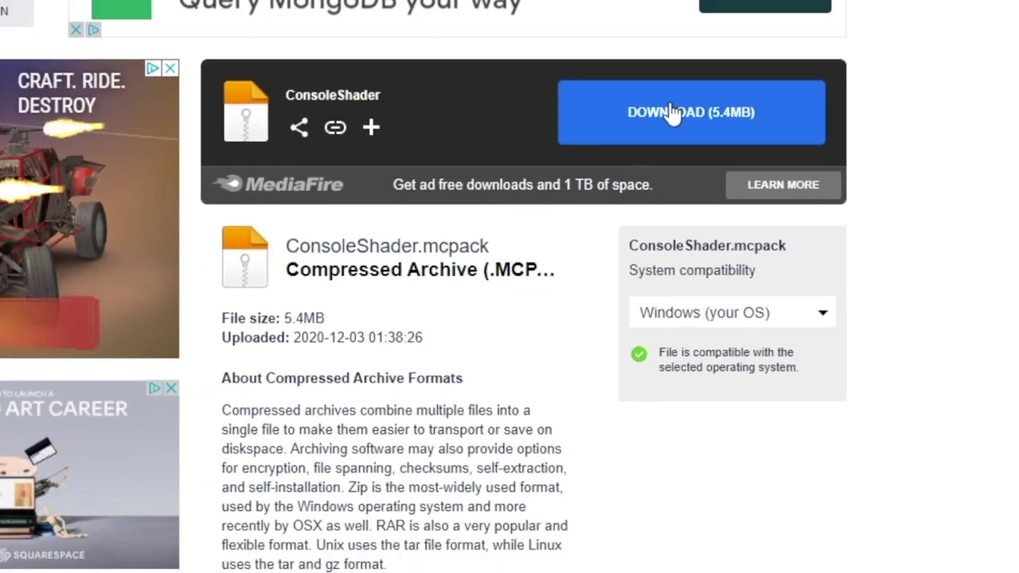
Step: Switch to the browser on PC, download ConsoleShader.mcpack from MediaFire, closing the ad pop-up, and open the downloaded file in Minecraft
{"action": "left_click", "coordinate": [669, 126]}
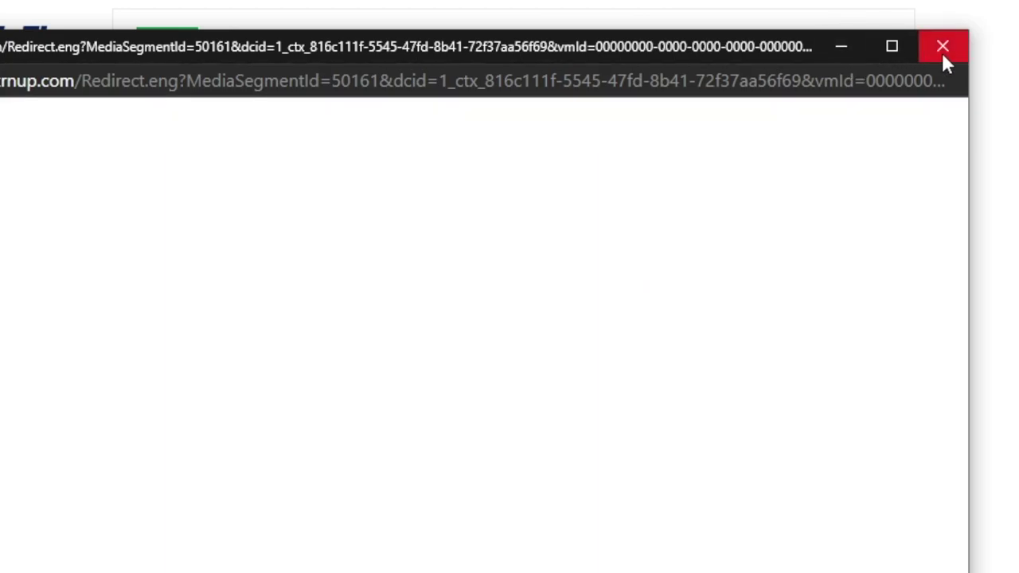
{"action": "left_click", "coordinate": [942, 48]}
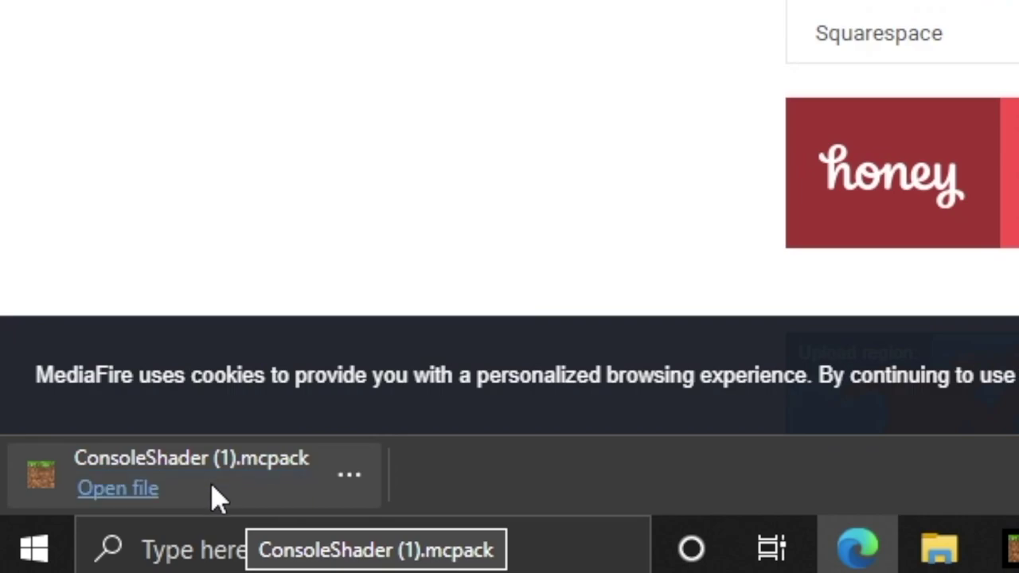
{"action": "left_click", "coordinate": [148, 495]}
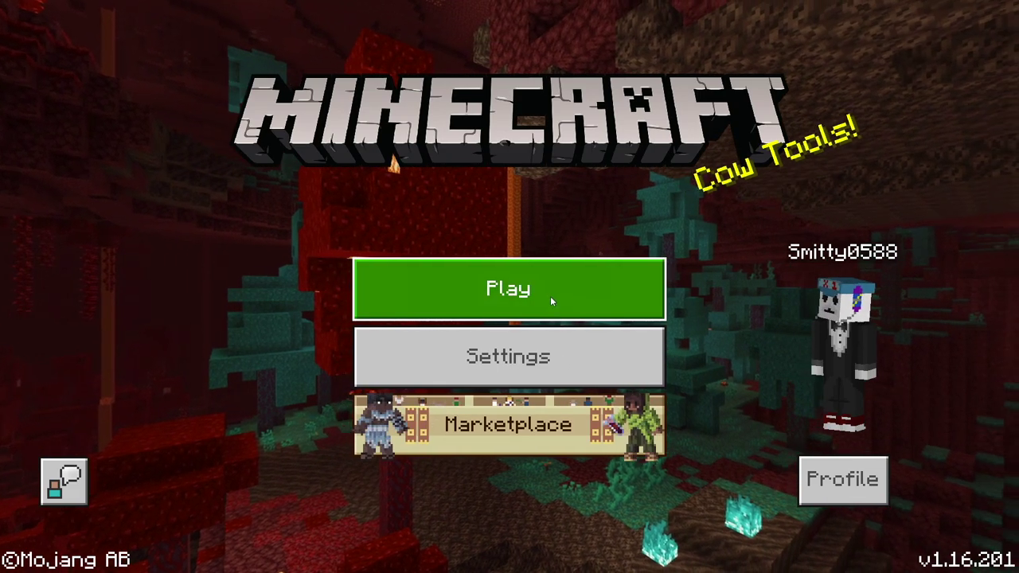
Step: Start a new Minecraft world with the default game mode set to Creative, accepting that achievements are turned off
{"action": "left_click", "coordinate": [549, 297]}
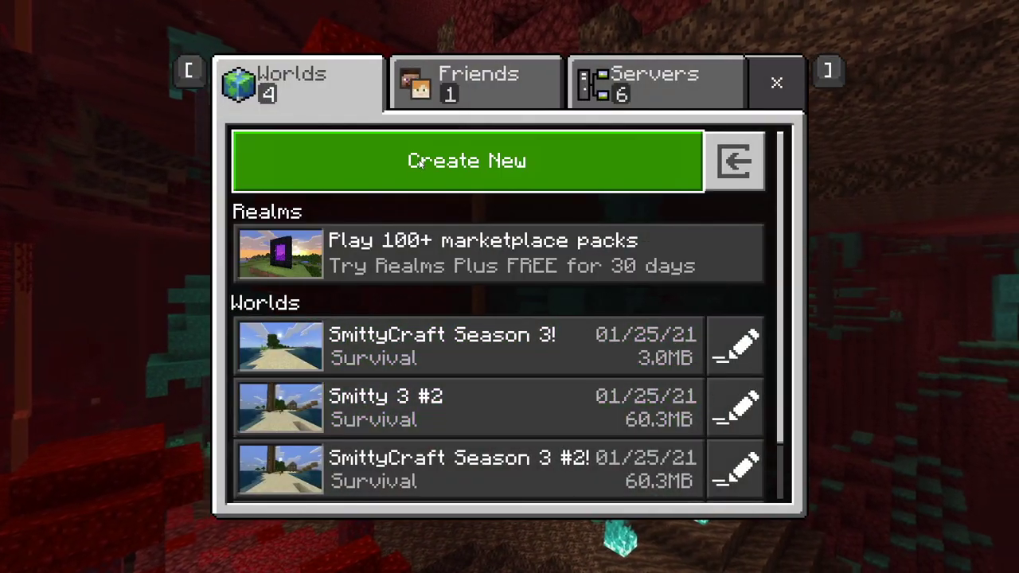
{"action": "left_click", "coordinate": [467, 161]}
{"action": "left_click", "coordinate": [501, 84]}
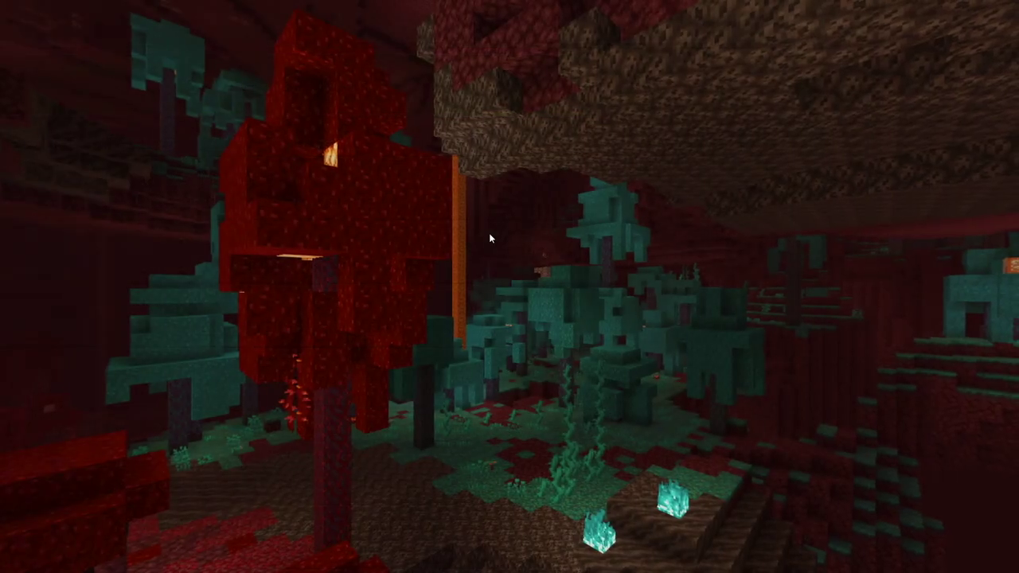
{"action": "left_click", "coordinate": [517, 223]}
{"action": "left_click", "coordinate": [517, 230]}
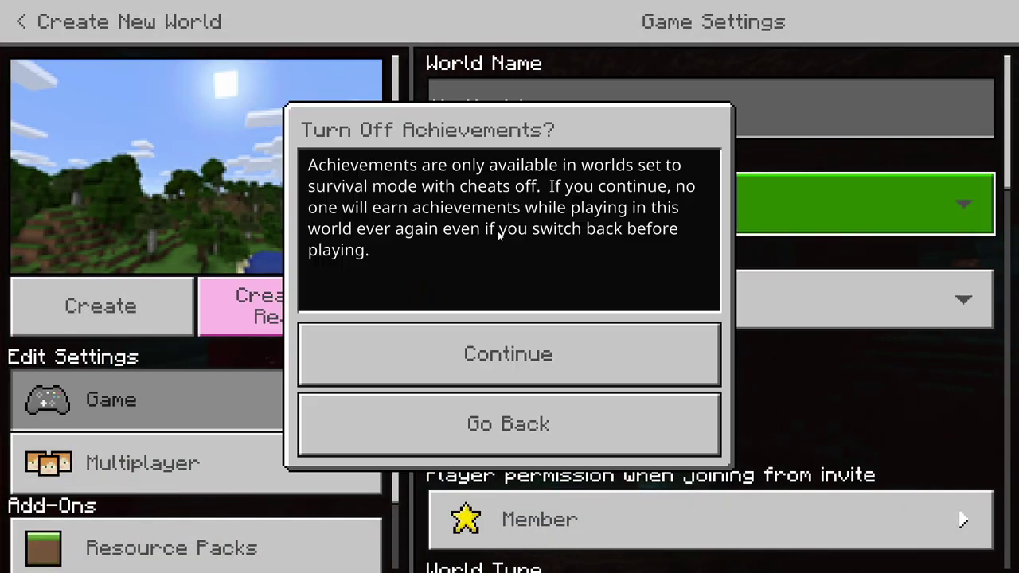
{"action": "left_click", "coordinate": [510, 352]}
Step: Activate Console Shaders from My Packs in the new world's resource pack settings
{"action": "scroll", "coordinate": [248, 462], "scroll_direction": "down", "scroll_amount": 1}
{"action": "scroll", "coordinate": [207, 506], "scroll_direction": "down", "scroll_amount": 1}
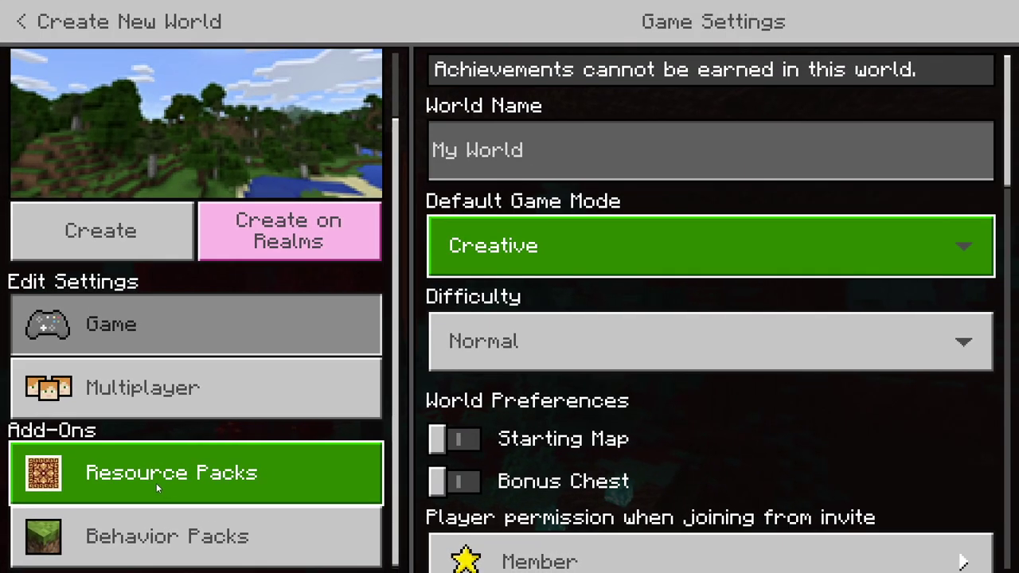
{"action": "left_click", "coordinate": [355, 394]}
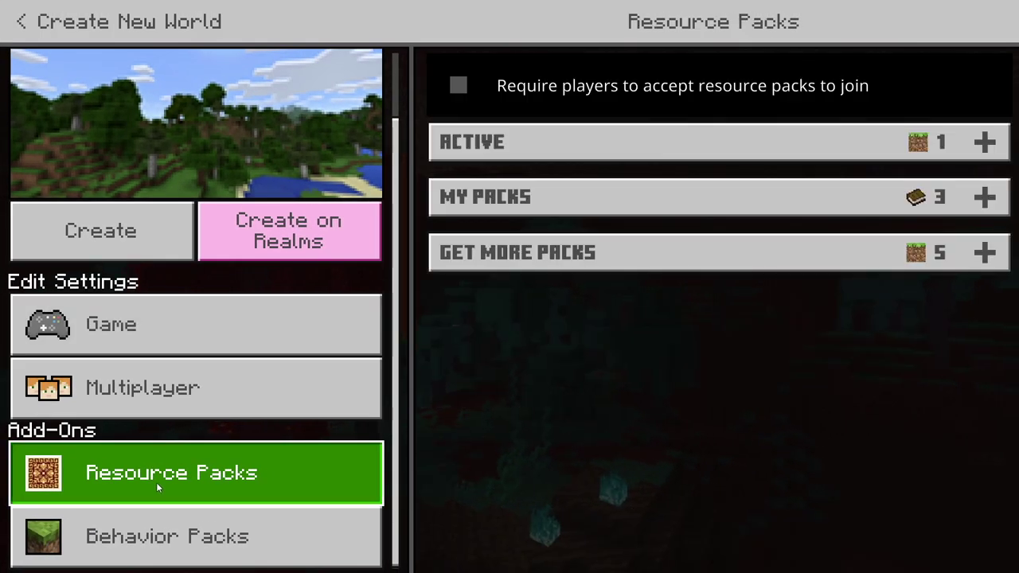
{"action": "left_click", "coordinate": [849, 213]}
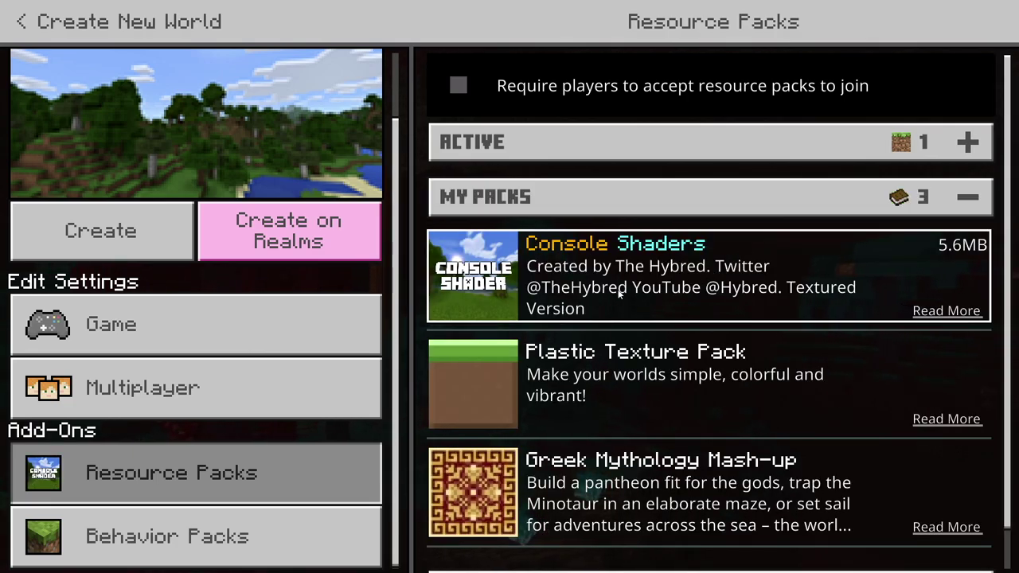
{"action": "left_click", "coordinate": [653, 289]}
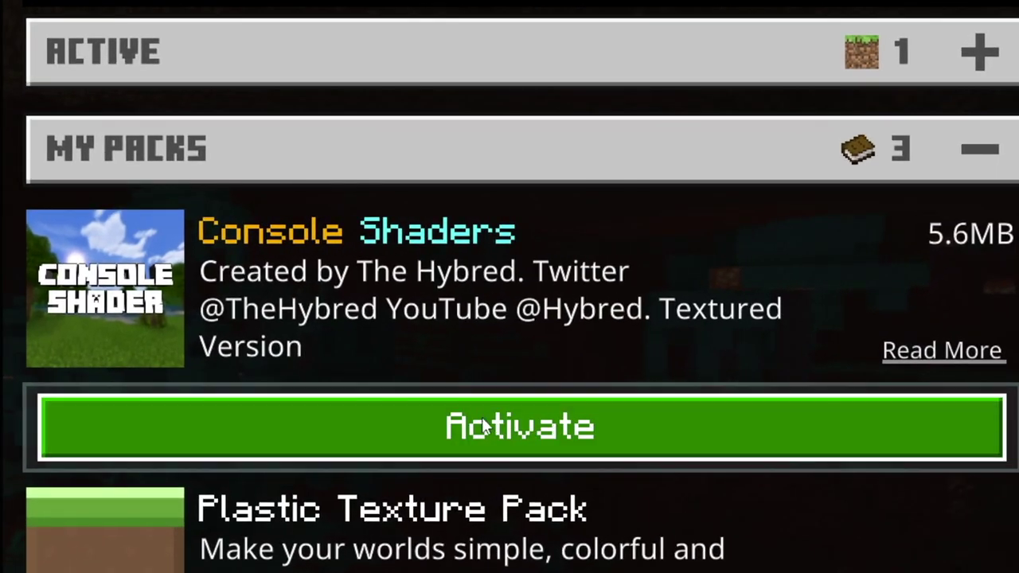
{"action": "left_click", "coordinate": [690, 355]}
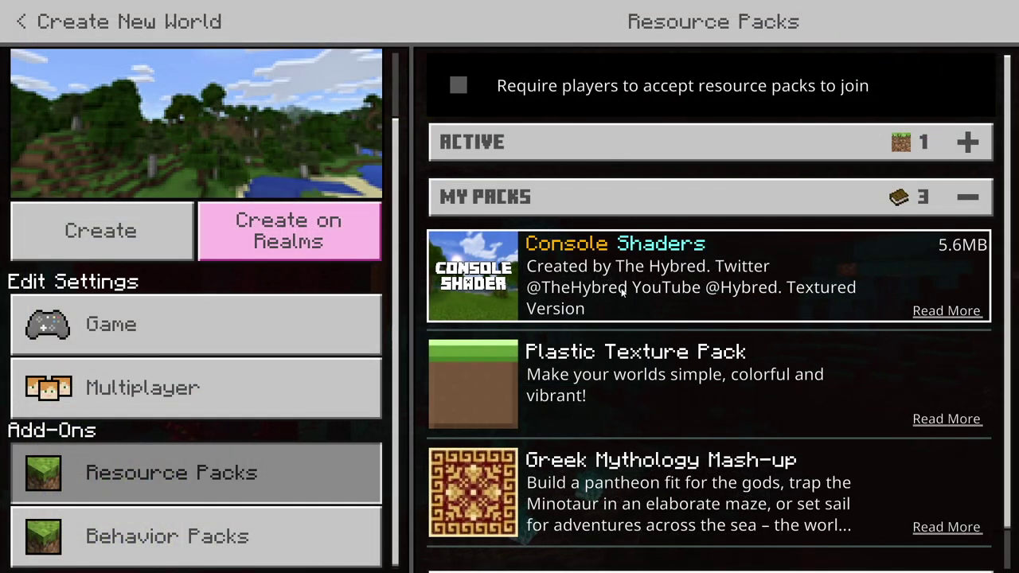
{"action": "left_click", "coordinate": [651, 288]}
{"action": "left_click", "coordinate": [684, 341]}
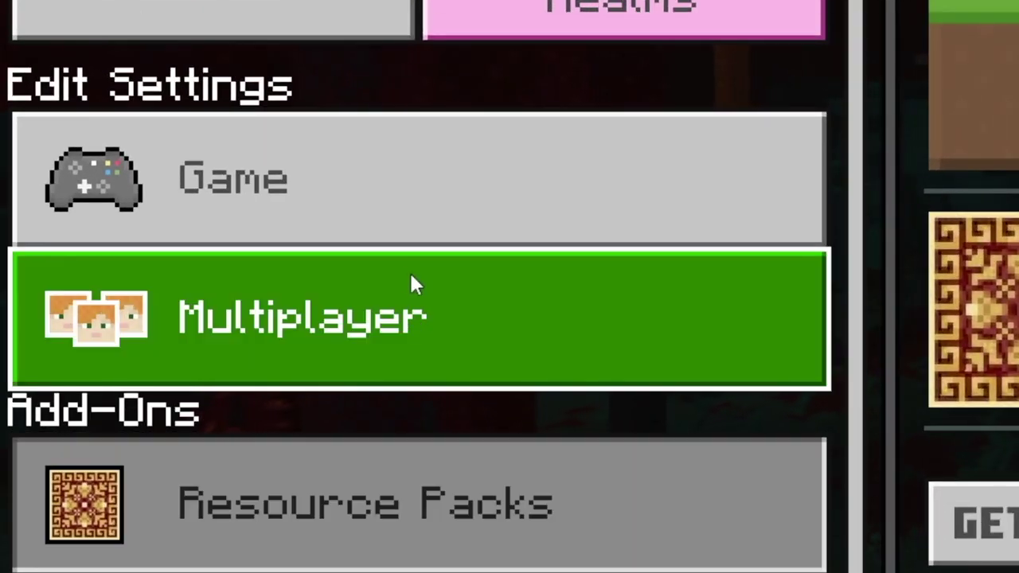
Step: Set the world's multiplayer Microsoft Account Settings to Invite Only
{"action": "left_click", "coordinate": [191, 373]}
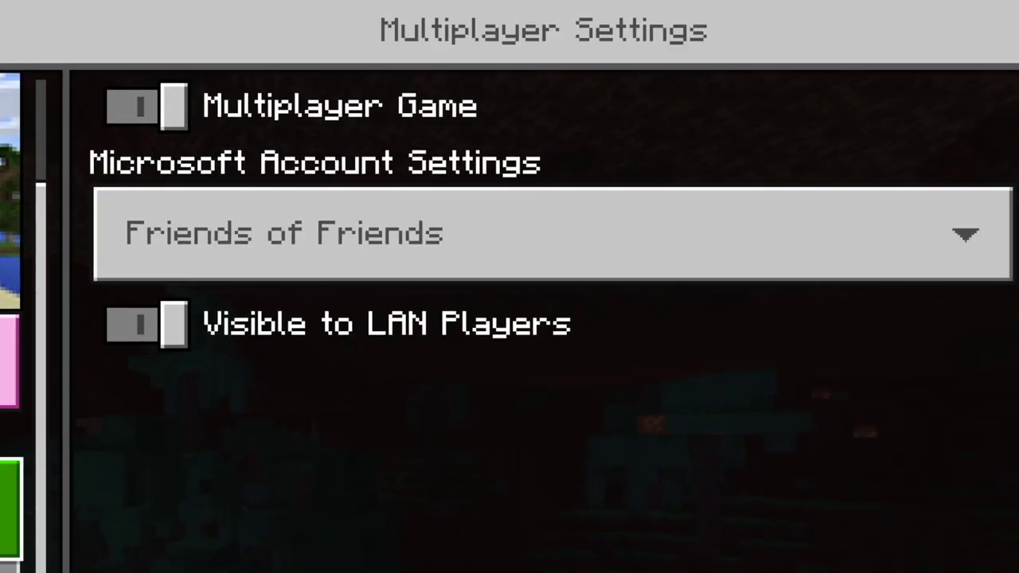
{"action": "left_click", "coordinate": [537, 158]}
{"action": "left_click", "coordinate": [266, 245]}
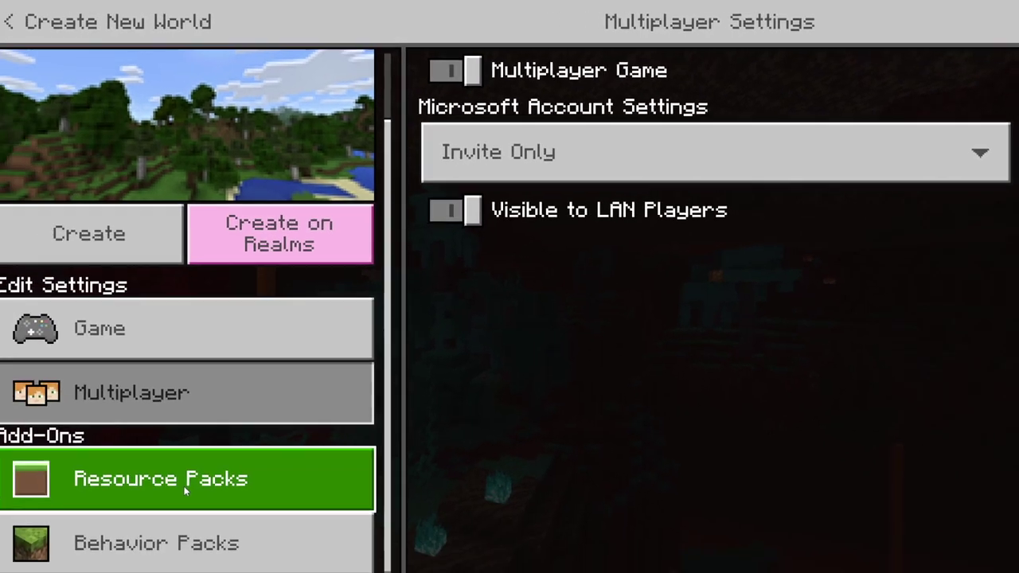
Step: Check the world's active resource packs for Console Shaders and create the world
{"action": "left_click", "coordinate": [183, 486]}
{"action": "left_click", "coordinate": [717, 143]}
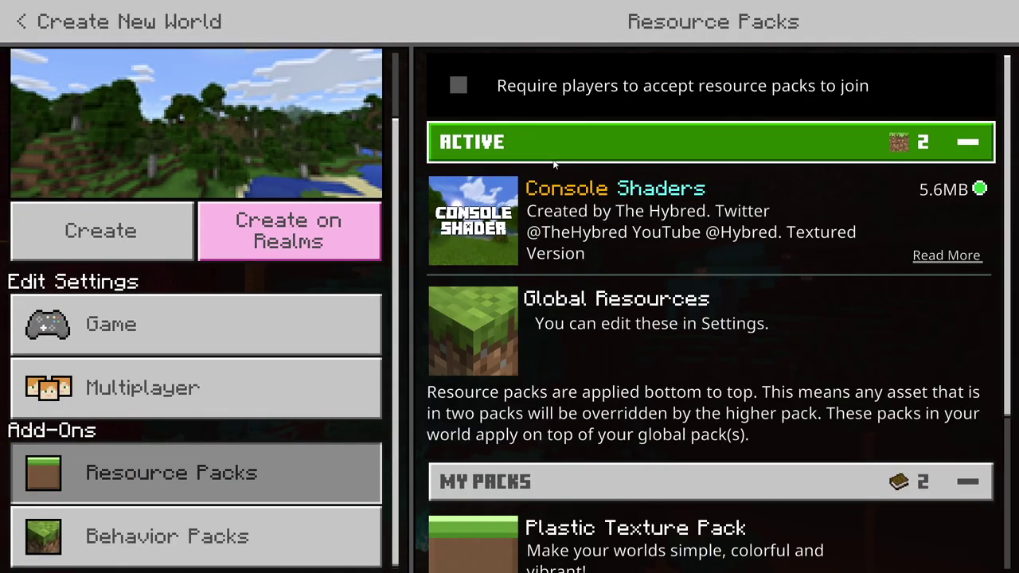
{"action": "left_click", "coordinate": [112, 232]}
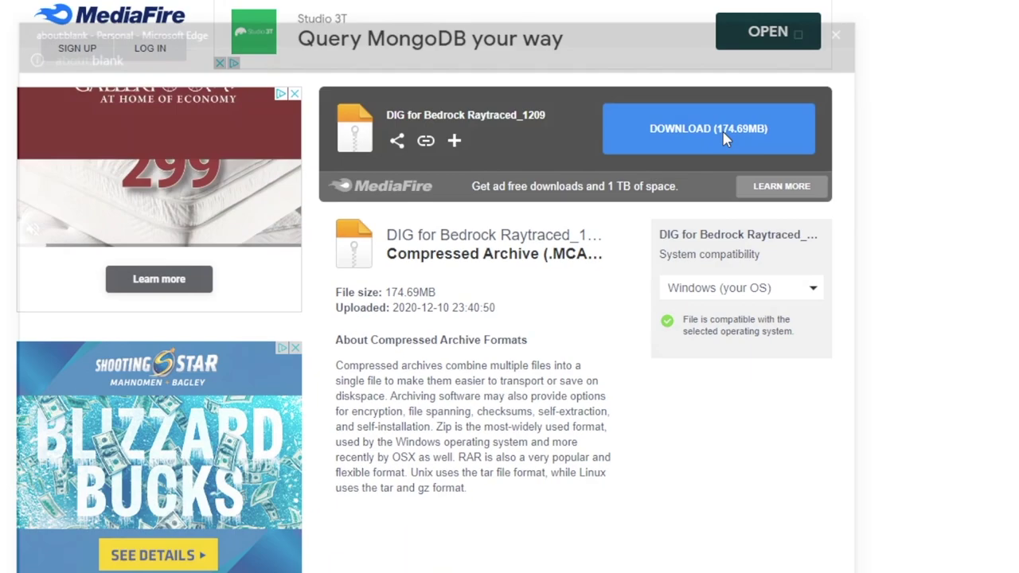
Step: Switch to the browser, download DIG for Bedrock Raytraced_1209.mcaddon from MediaFire, closing the ad pop-up, and open the file to import it into Minecraft
{"action": "left_click", "coordinate": [764, 148]}
{"action": "left_click", "coordinate": [772, 61]}
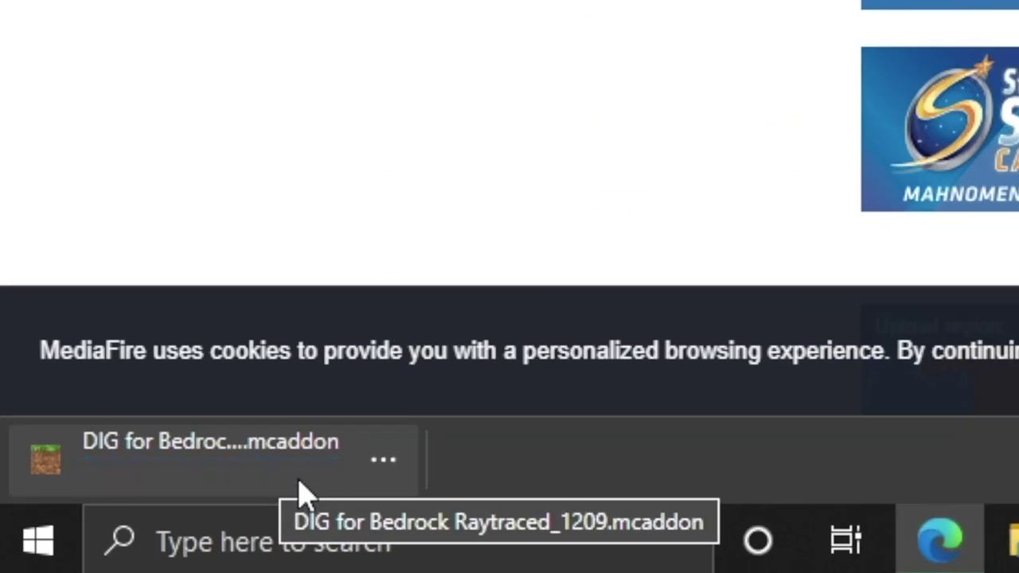
{"action": "left_click", "coordinate": [155, 480]}
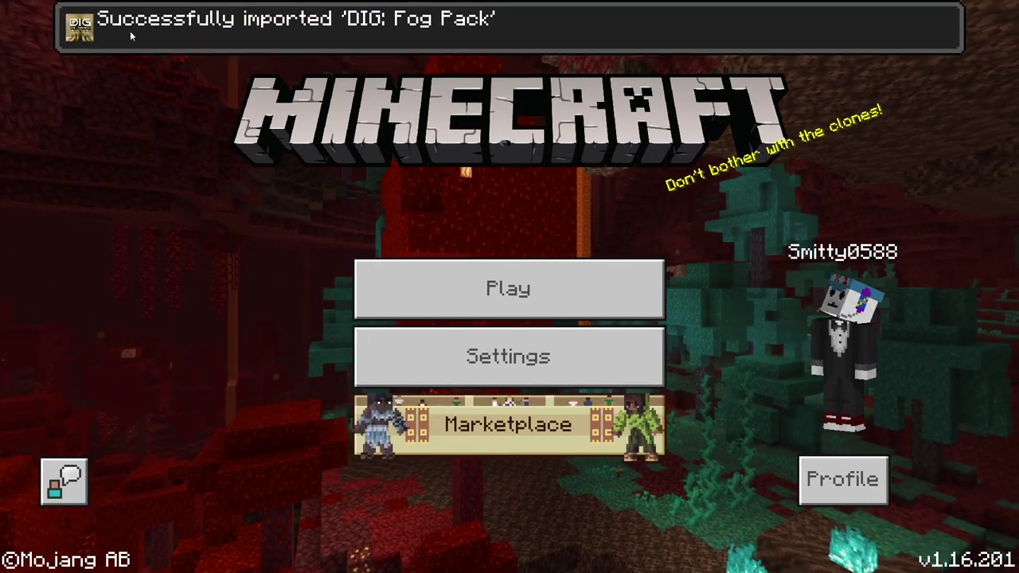
Step: Start setting up a new world with Creative as its default game mode
{"action": "left_click", "coordinate": [558, 284]}
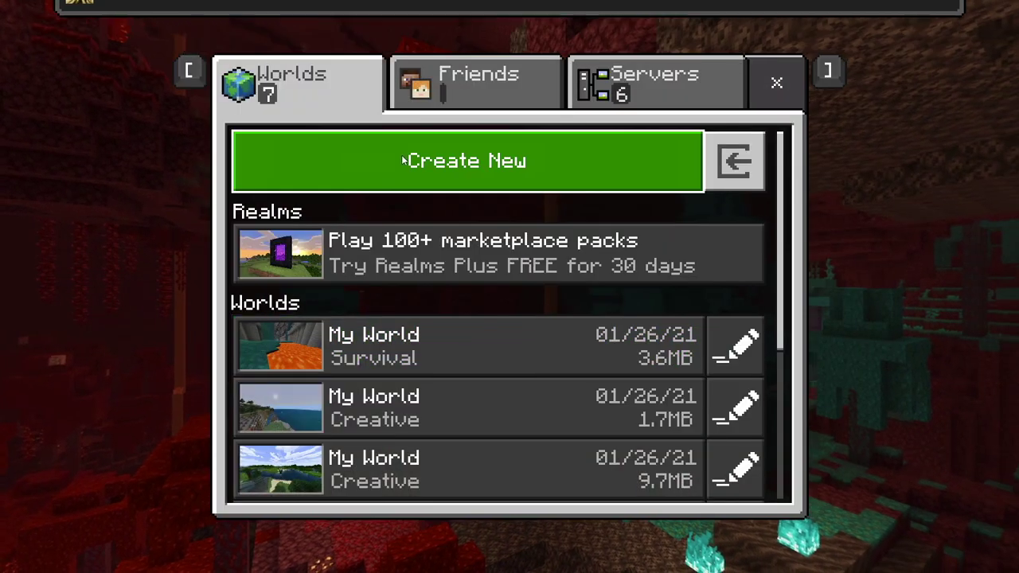
{"action": "left_click", "coordinate": [467, 160]}
{"action": "left_click", "coordinate": [501, 84]}
{"action": "left_click", "coordinate": [557, 202]}
{"action": "left_click", "coordinate": [456, 314]}
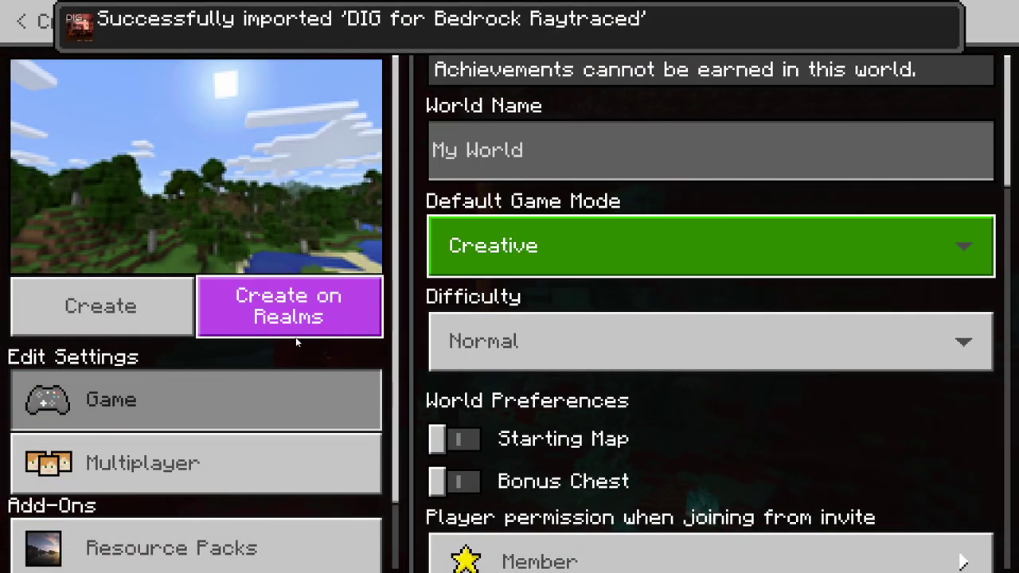
Step: Activate DIG: Fog Pack from My Packs in the new world's resource pack settings
{"action": "scroll", "coordinate": [254, 356], "scroll_direction": "down", "scroll_amount": 2}
{"action": "left_click", "coordinate": [215, 481]}
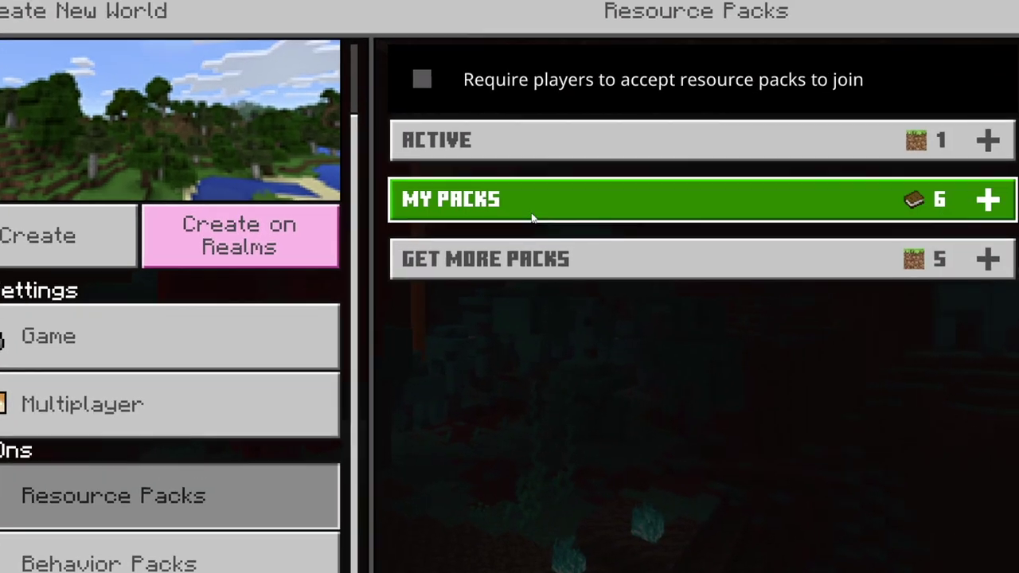
{"action": "left_click", "coordinate": [564, 205]}
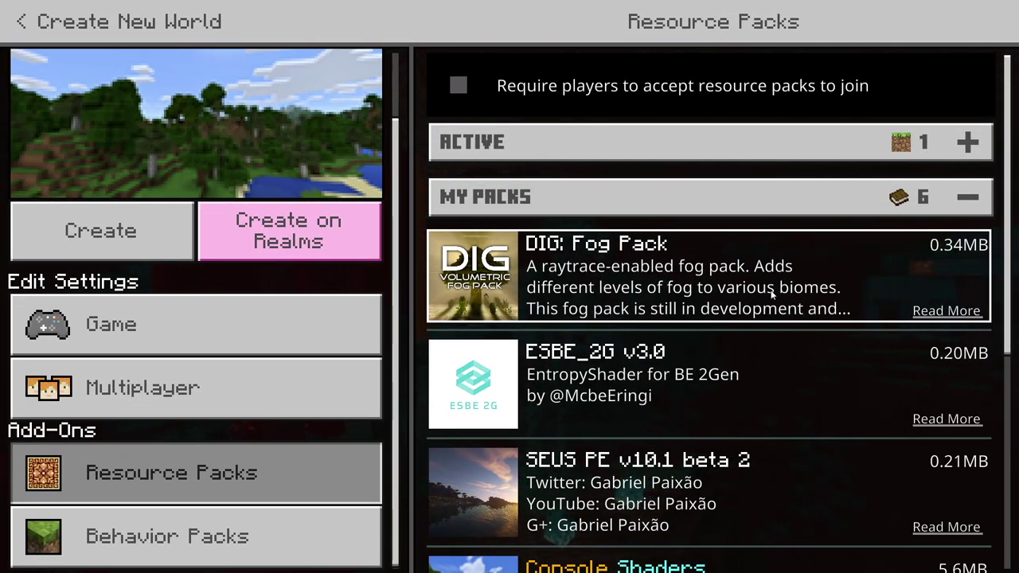
{"action": "left_click", "coordinate": [710, 293]}
{"action": "left_click", "coordinate": [747, 362]}
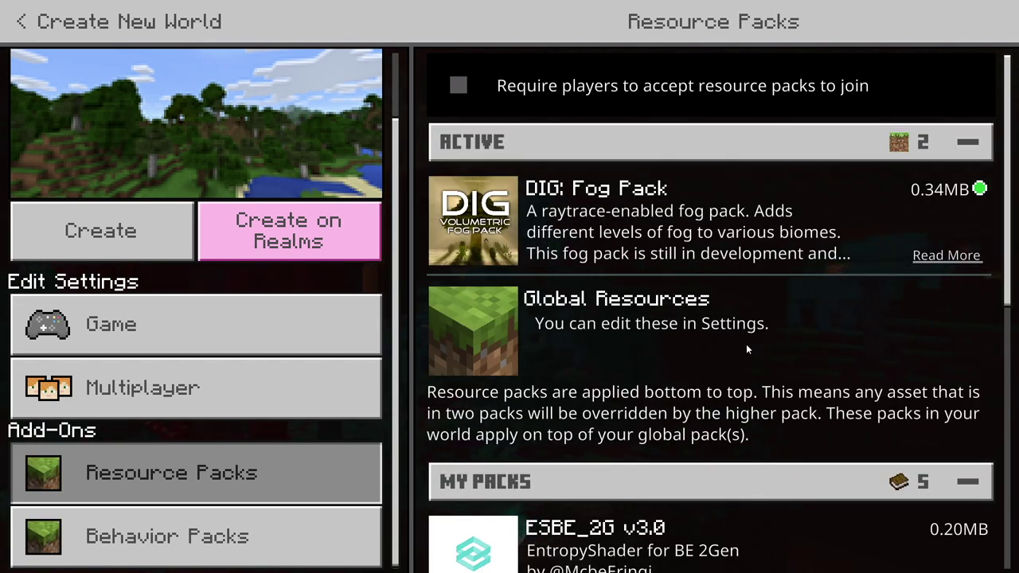
Step: Try to activate DIG for Bedrock Behaviors in the world's behavior pack settings, choosing to apply it despite the missing dependencies
{"action": "left_click", "coordinate": [179, 511]}
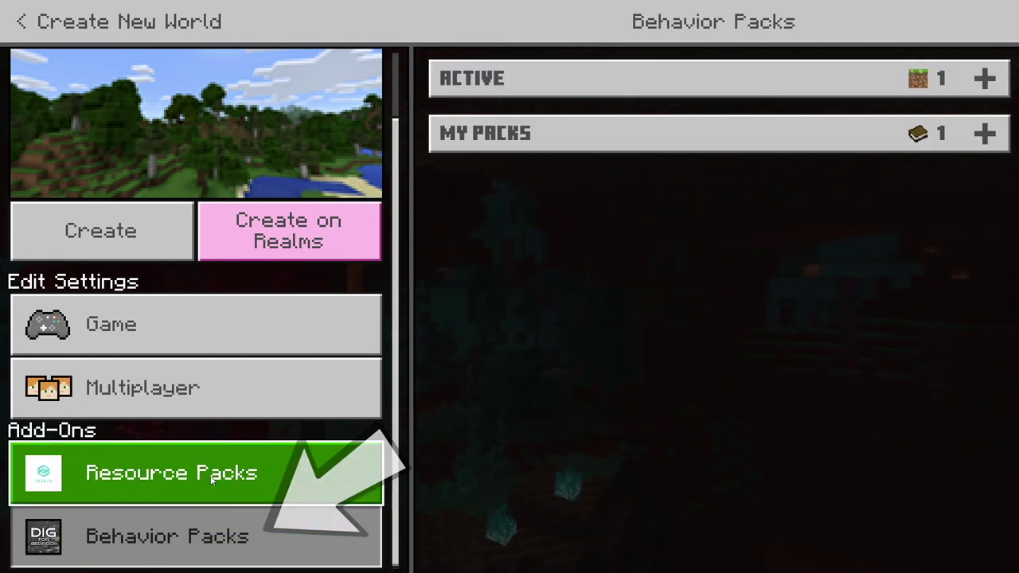
{"action": "left_click", "coordinate": [557, 133]}
{"action": "left_click", "coordinate": [654, 216]}
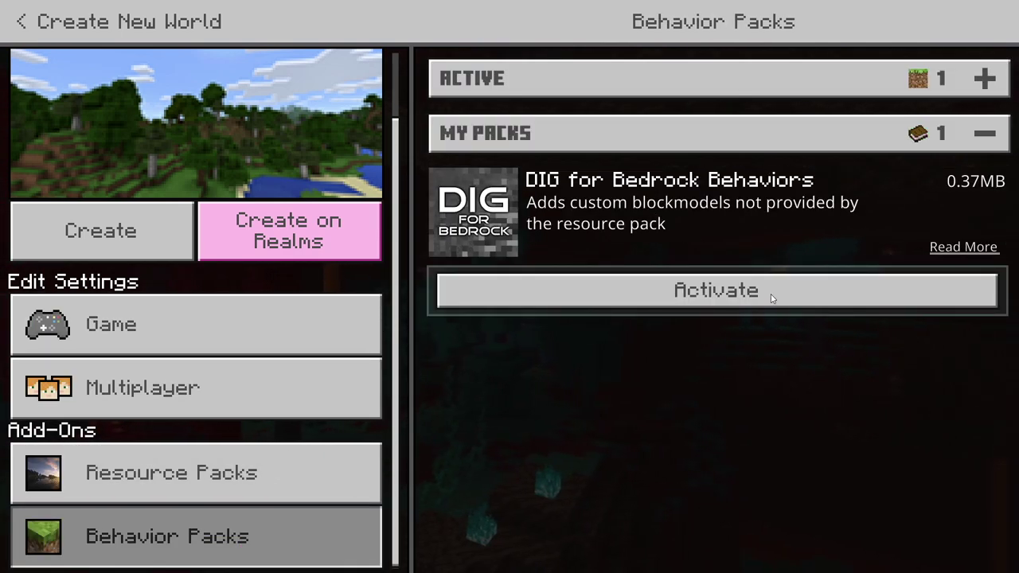
{"action": "left_click", "coordinate": [751, 303]}
{"action": "left_click", "coordinate": [546, 364]}
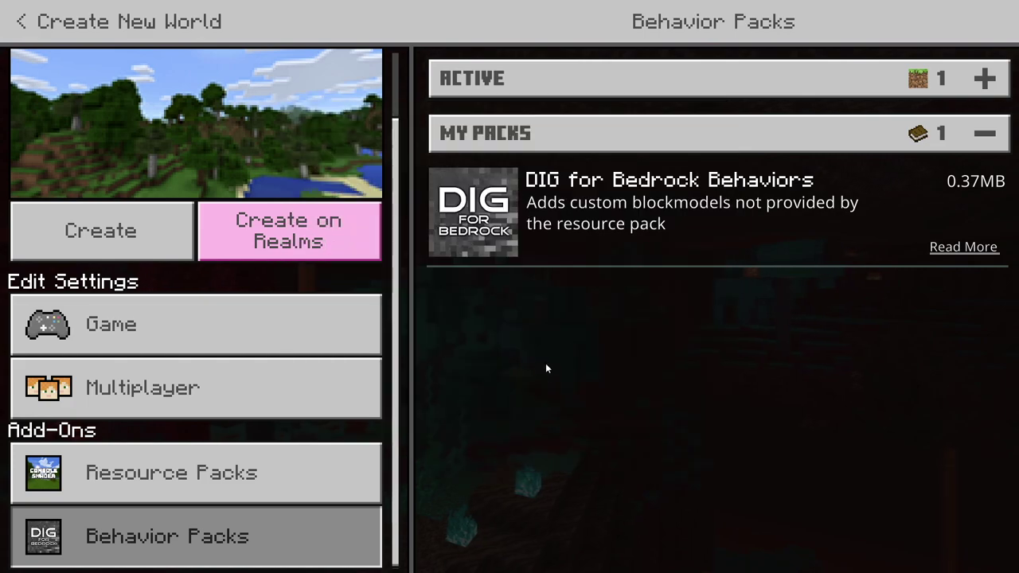
{"action": "left_click", "coordinate": [611, 96]}
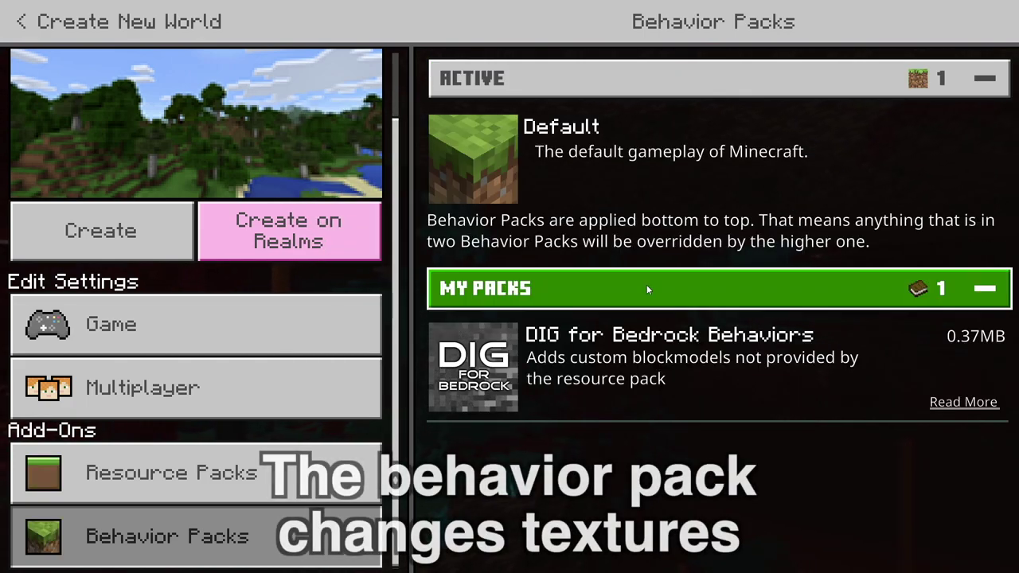
{"action": "left_click", "coordinate": [646, 370]}
{"action": "left_click", "coordinate": [604, 445]}
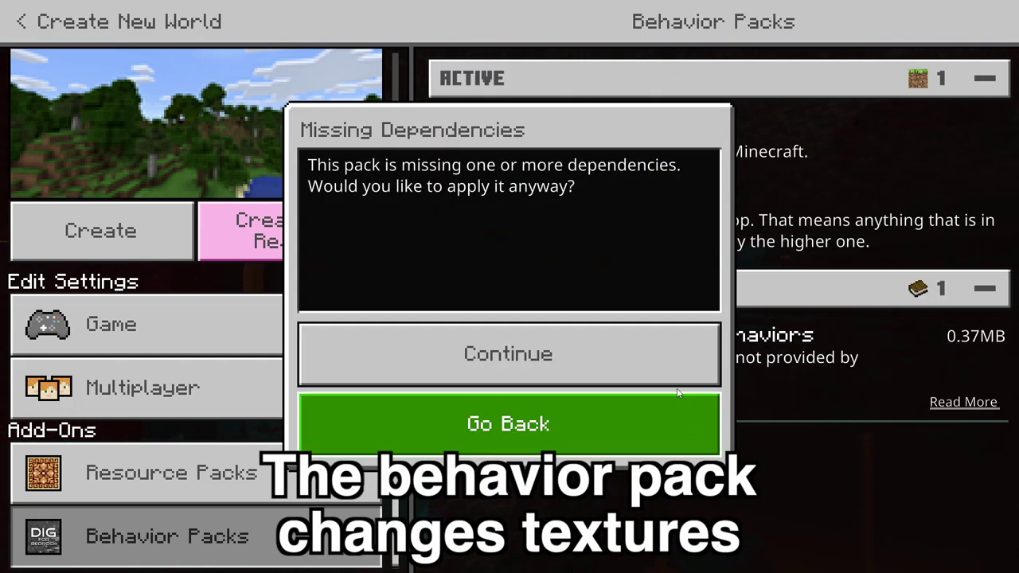
{"action": "left_click", "coordinate": [568, 367]}
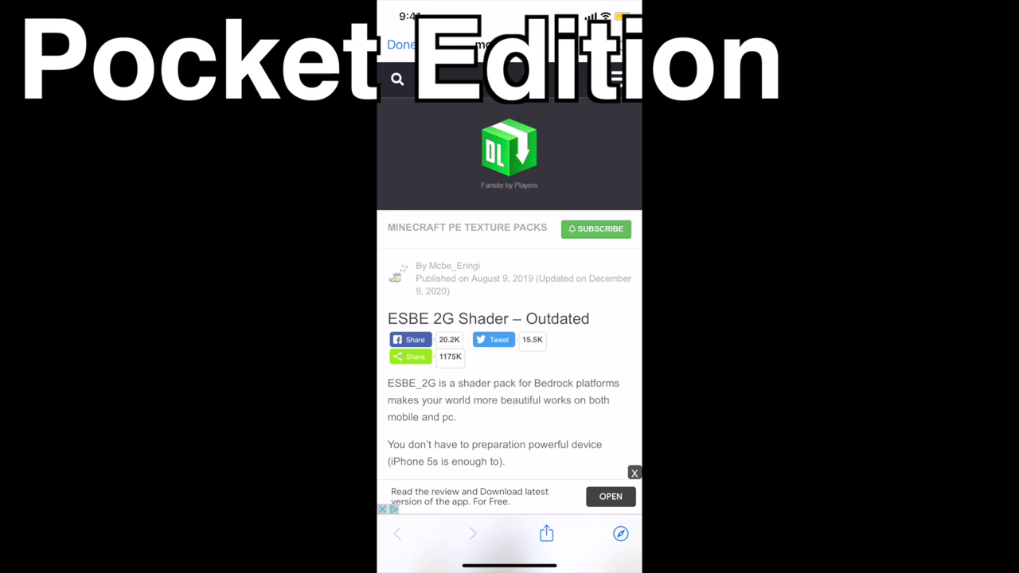
Step: Switch to the phone's browser, download ESBE_2G v5.2 from the mcpedl.com ESBE 2G Shader page, and open ESBE_2G_5.2.mcpack in Minecraft
{"action": "scroll", "coordinate": [509, 318], "scroll_direction": "down", "scroll_amount": 5}
{"action": "scroll", "coordinate": [509, 318], "scroll_direction": "down", "scroll_amount": 10}
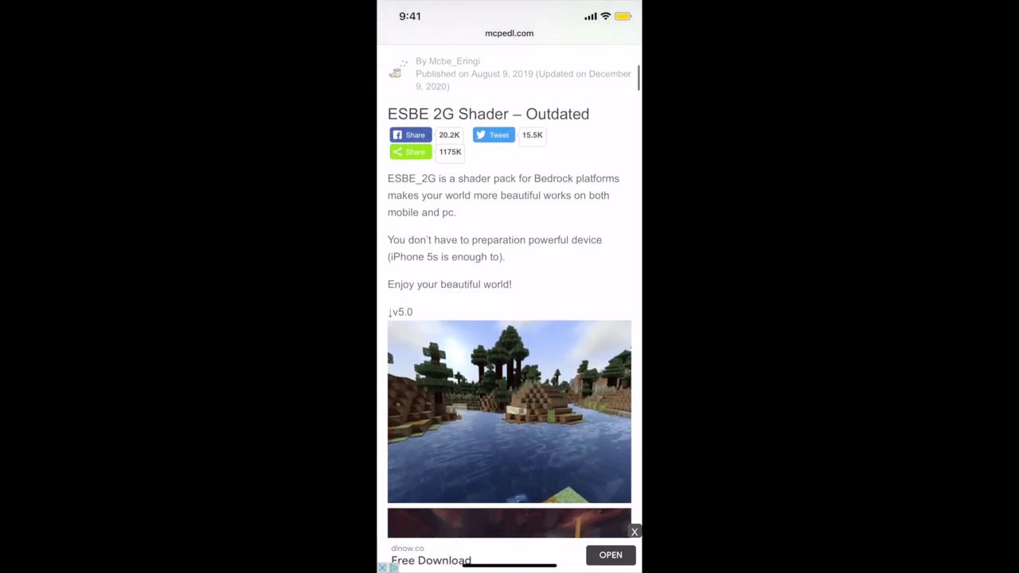
{"action": "scroll", "coordinate": [509, 318], "scroll_direction": "down", "scroll_amount": 10}
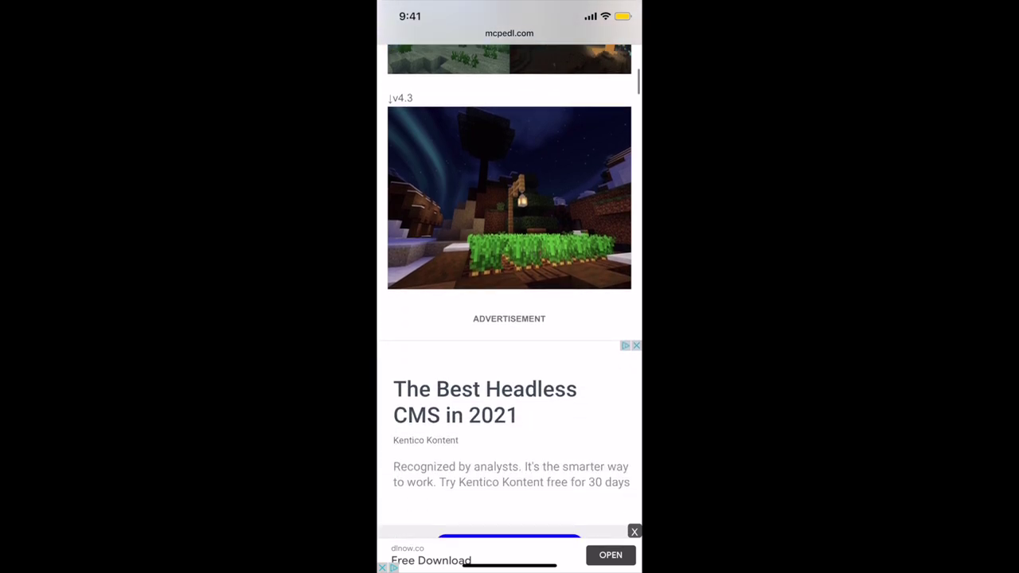
{"action": "scroll", "coordinate": [509, 319], "scroll_direction": "down", "scroll_amount": 10}
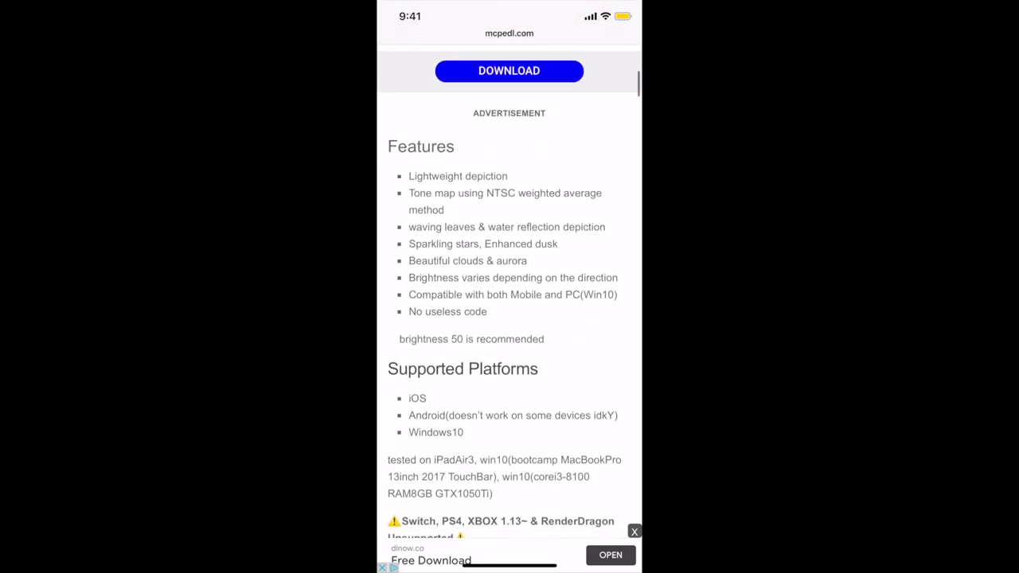
{"action": "scroll", "coordinate": [510, 318], "scroll_direction": "down", "scroll_amount": 10}
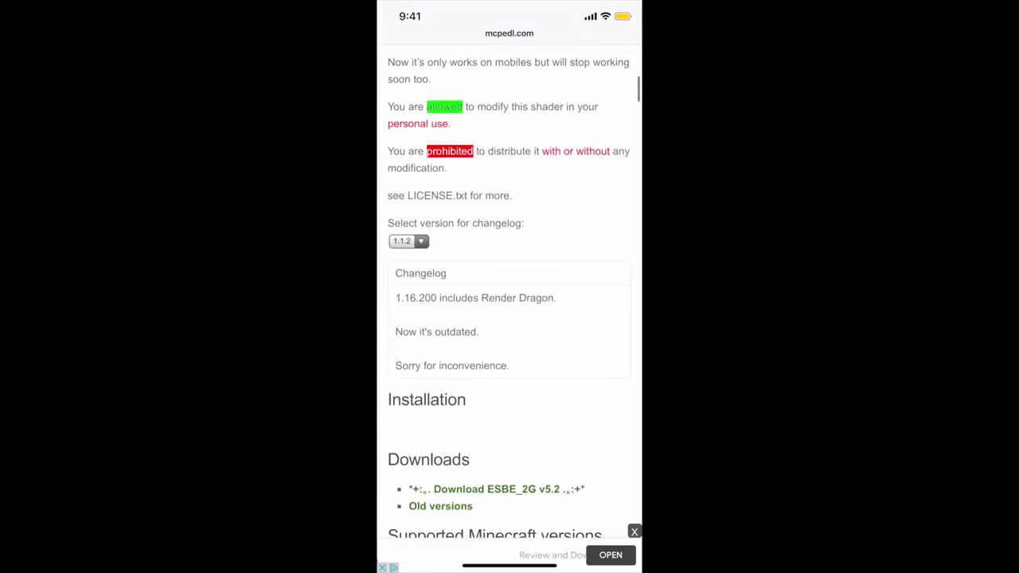
{"action": "scroll", "coordinate": [510, 318], "scroll_direction": "down", "scroll_amount": 2}
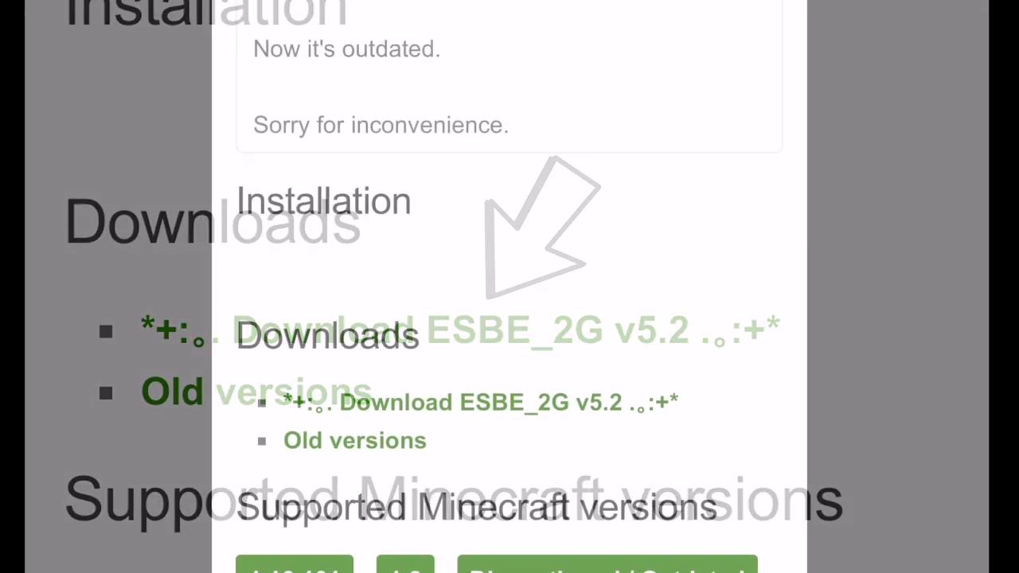
{"action": "left_click", "coordinate": [460, 330]}
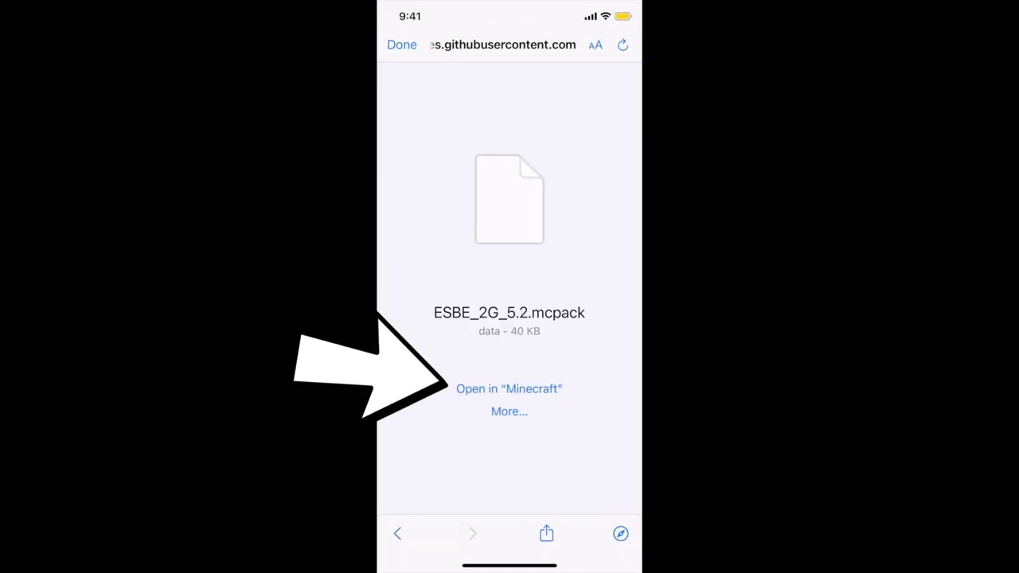
{"action": "left_click", "coordinate": [508, 388]}
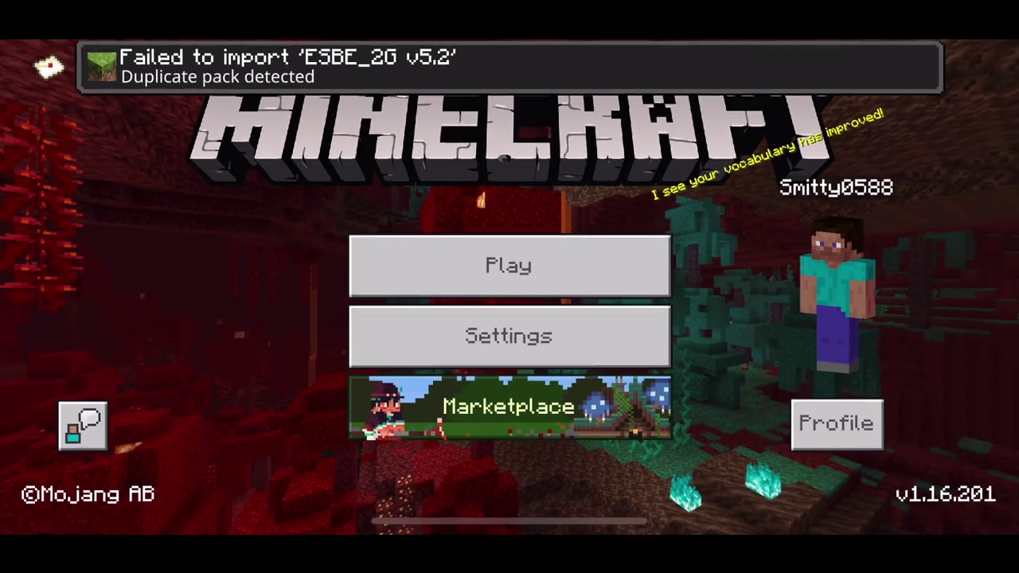
Step: Start a new world in Minecraft on the phone and activate ESBE_2G v5.2 from My Packs in its resource pack settings
{"action": "left_click", "coordinate": [507, 264]}
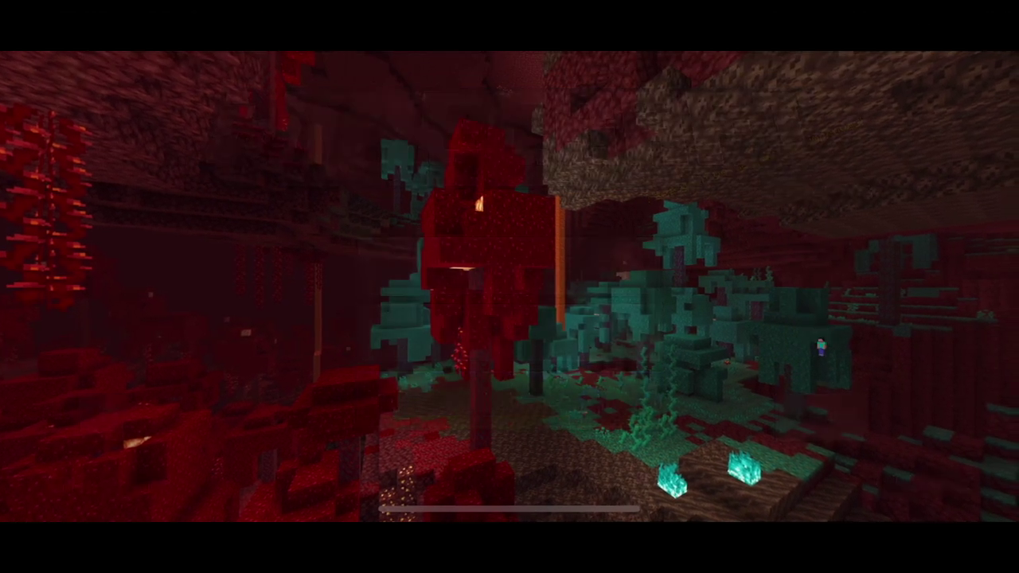
{"action": "left_click", "coordinate": [509, 162]}
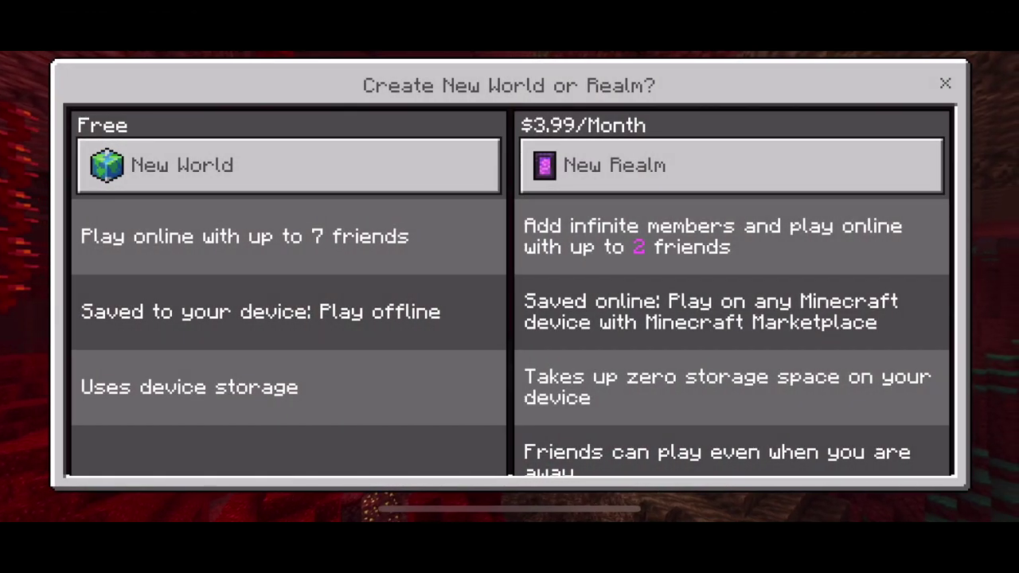
{"action": "left_click", "coordinate": [289, 165]}
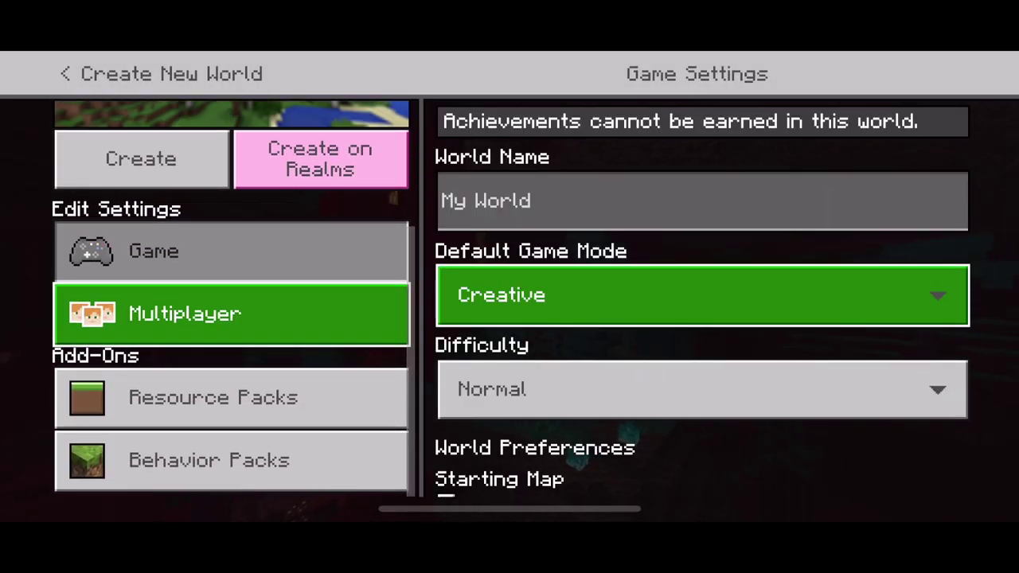
{"action": "left_click", "coordinate": [213, 397]}
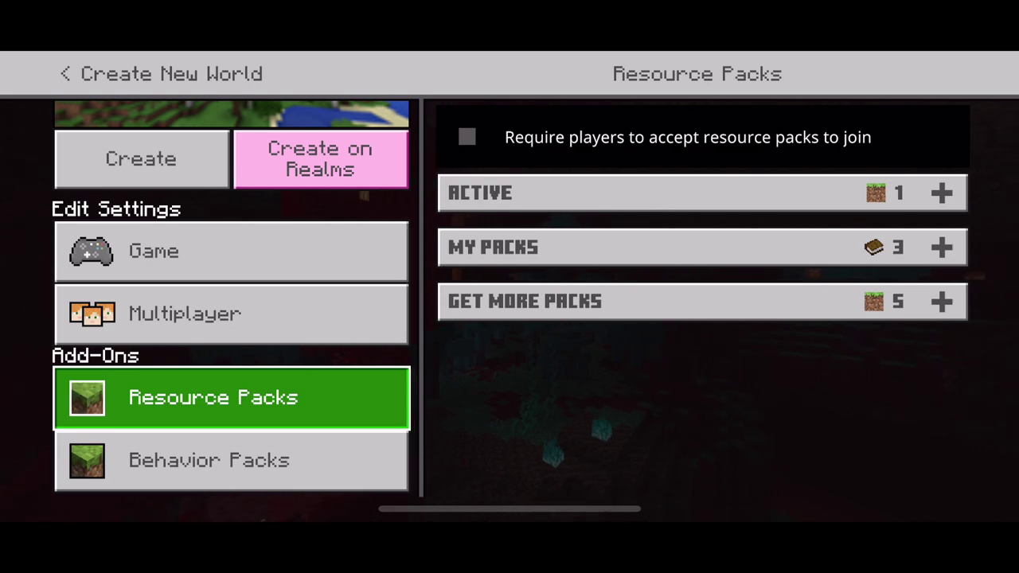
{"action": "left_click", "coordinate": [702, 246]}
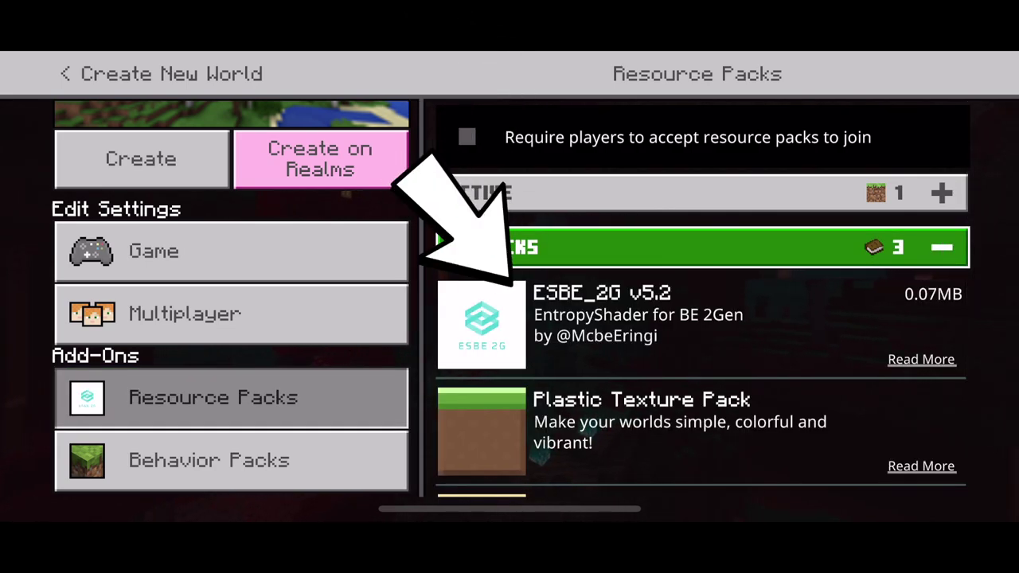
{"action": "left_click", "coordinate": [700, 324]}
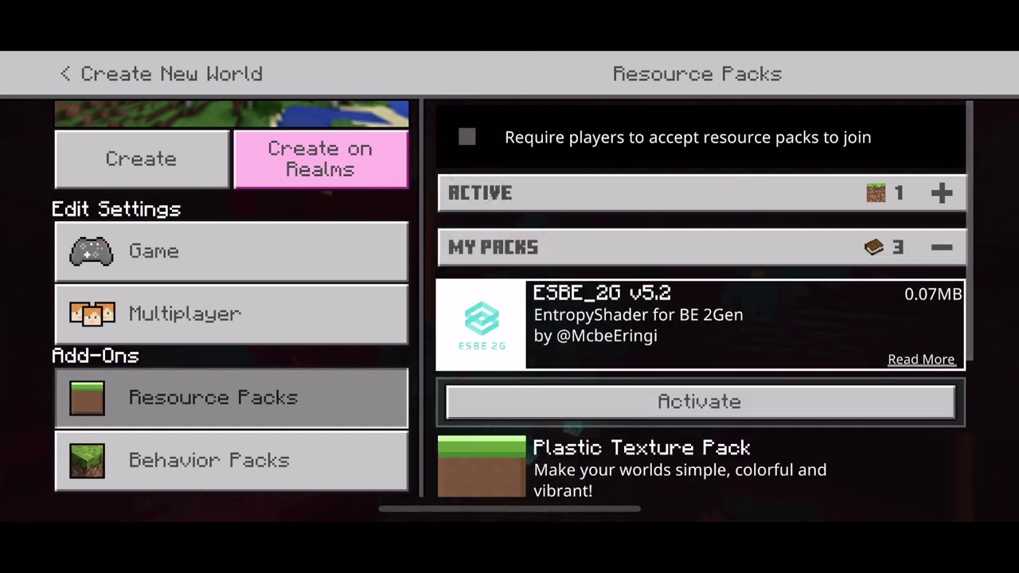
{"action": "left_click", "coordinate": [699, 402]}
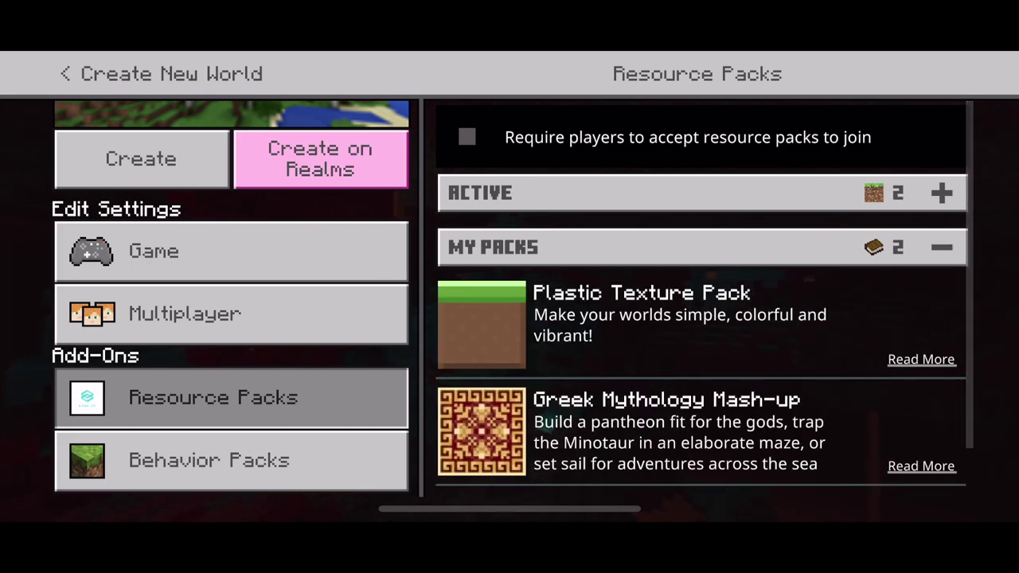
Step: Check the world's active resource packs for ESBE_2G v5.2 and create the world
{"action": "left_click", "coordinate": [700, 192]}
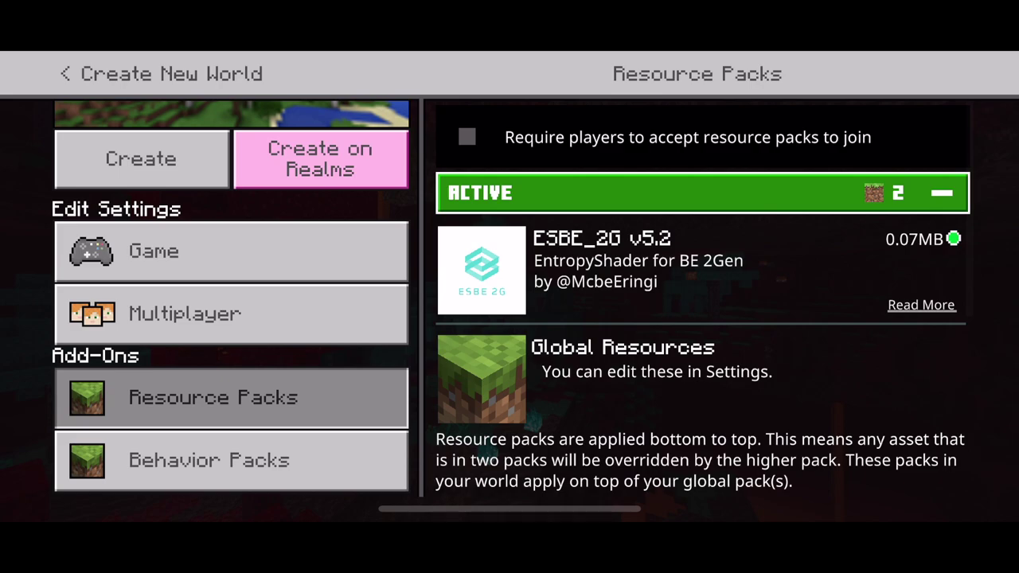
{"action": "left_click", "coordinate": [700, 192]}
{"action": "left_click", "coordinate": [141, 159]}
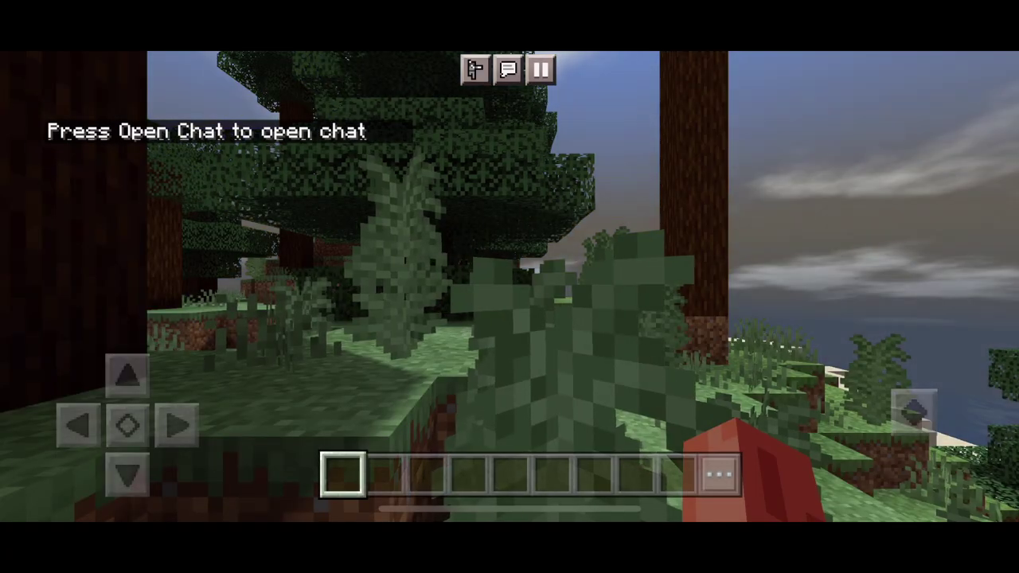
Step: Move around the new world to examine the shader's effect on sky, water, foliage and a village house
{"action": "left_click_drag", "start_coordinate": [700, 334], "coordinate": [860, 353]}
{"action": "left_click", "coordinate": [127, 379]}
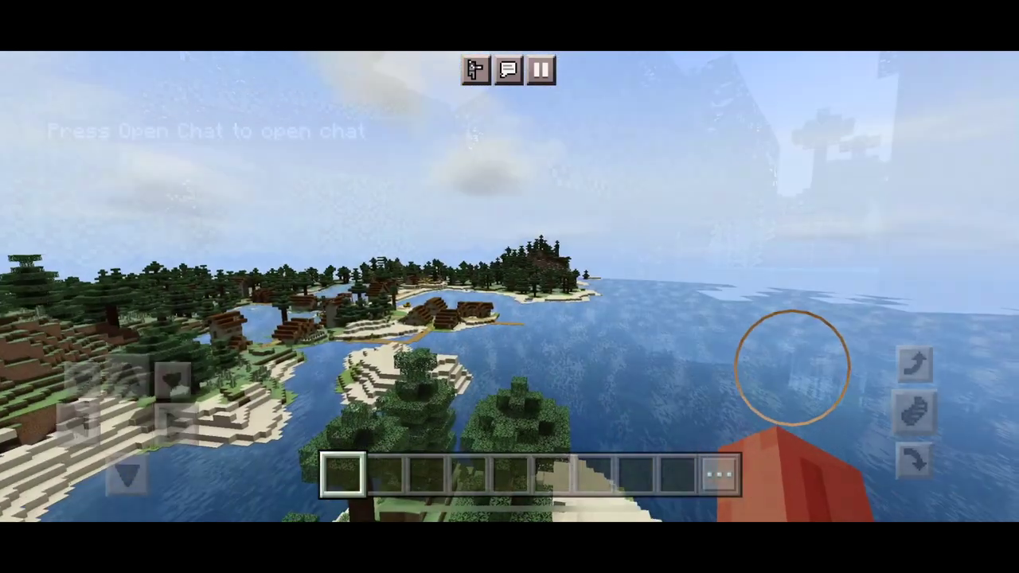
{"action": "left_click_drag", "start_coordinate": [792, 366], "coordinate": [748, 378]}
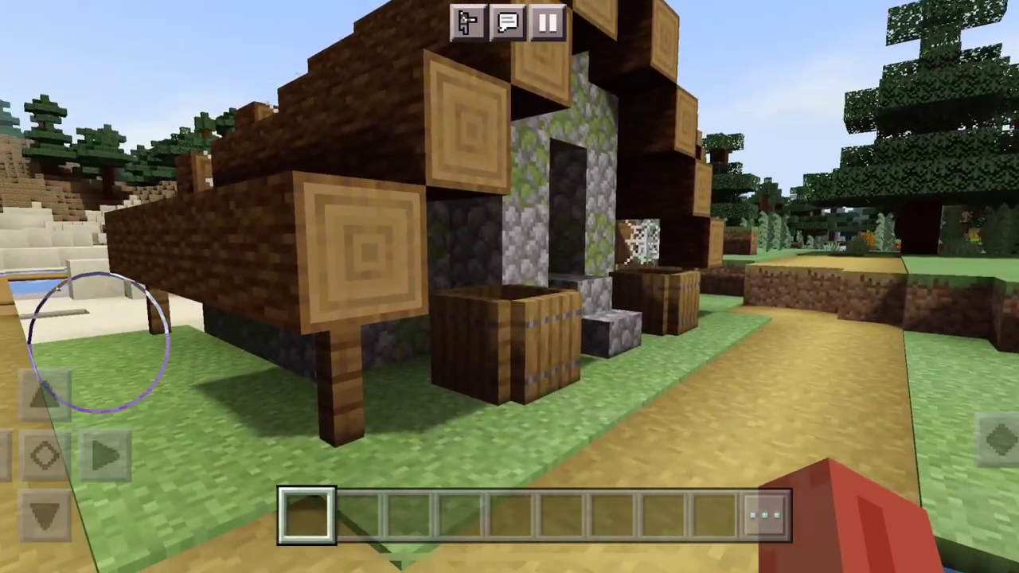
{"action": "left_click_drag", "start_coordinate": [749, 382], "coordinate": [716, 376]}
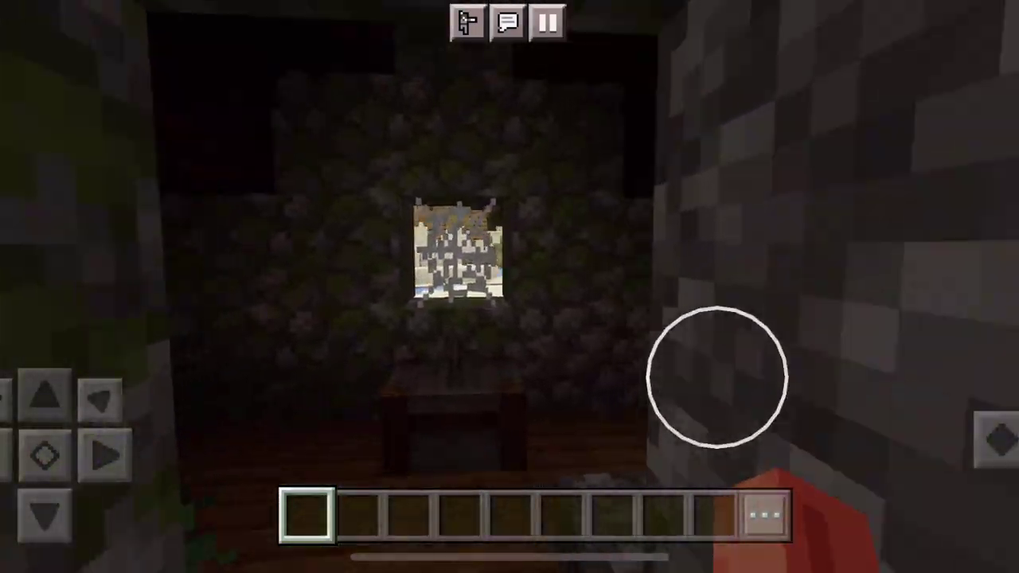